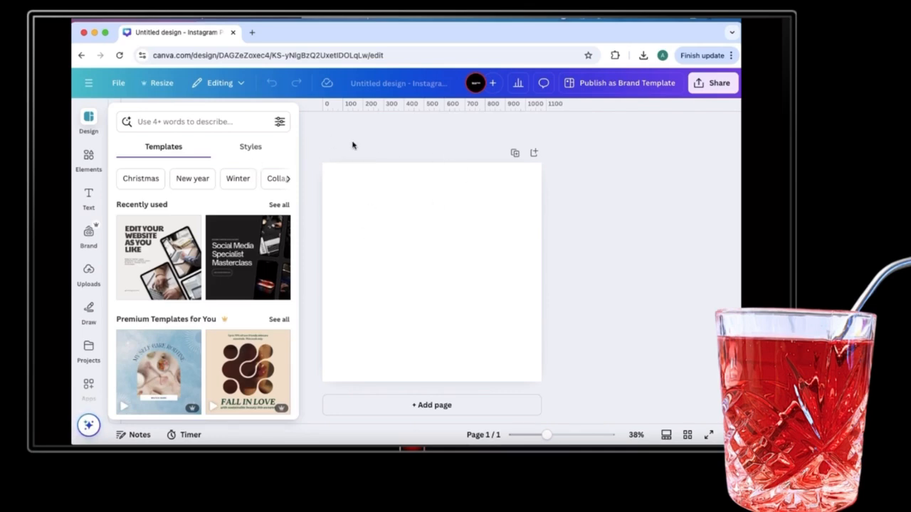
Add the black brushed circle from the Circle graphics to the blank page.
click(89, 159)
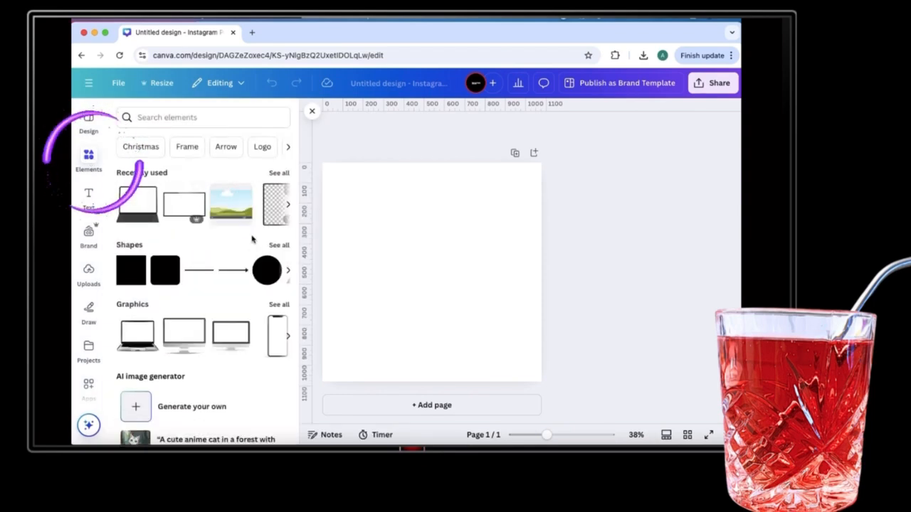
scroll(235, 289, down, 2)
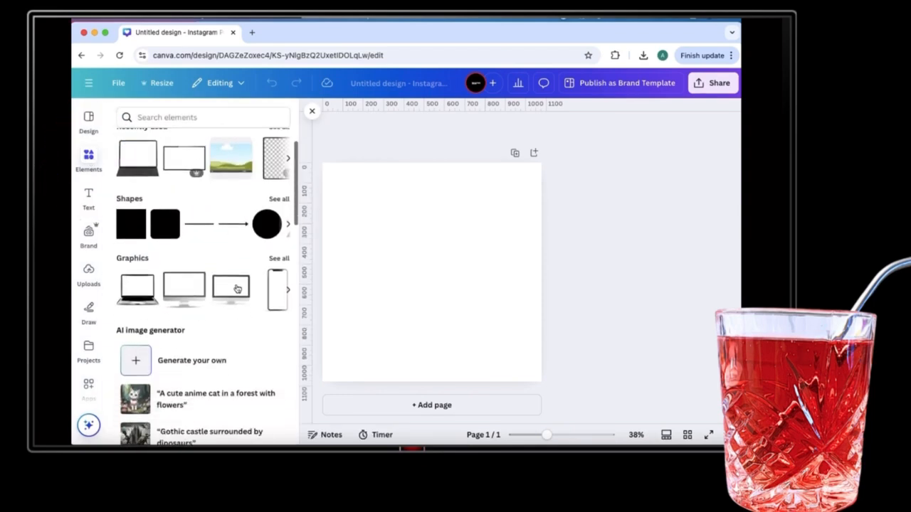
click(278, 259)
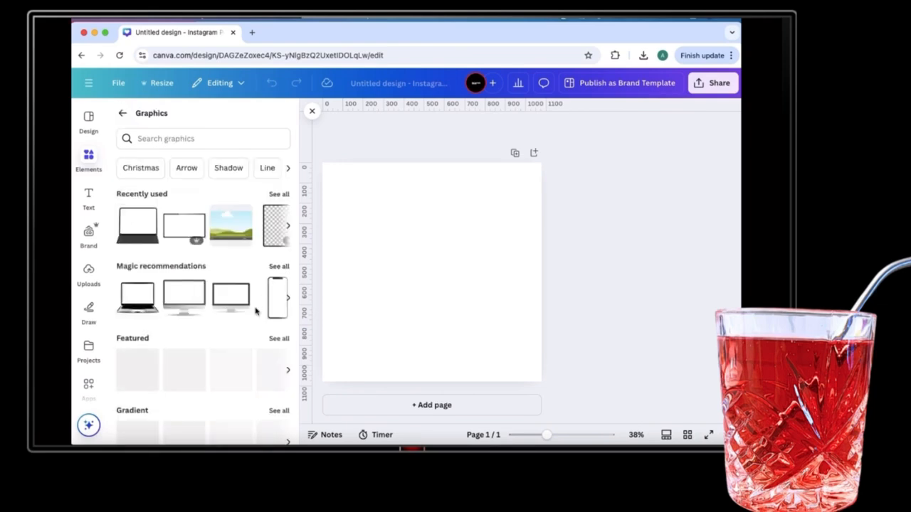
click(289, 175)
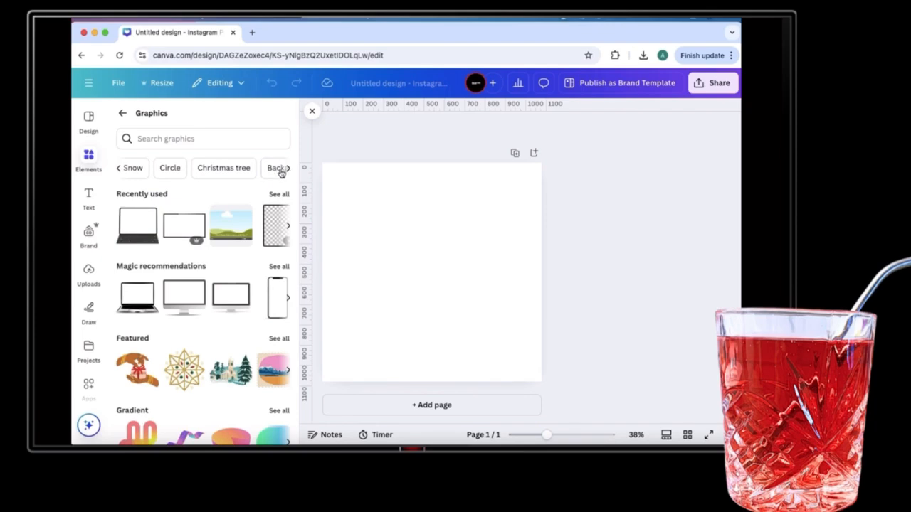
click(174, 173)
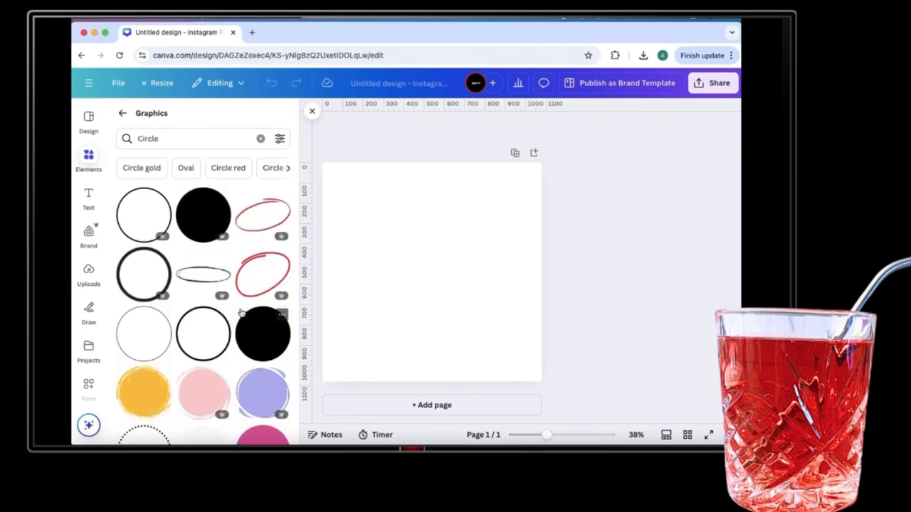
scroll(241, 313, down, 2)
scroll(241, 313, down, 5)
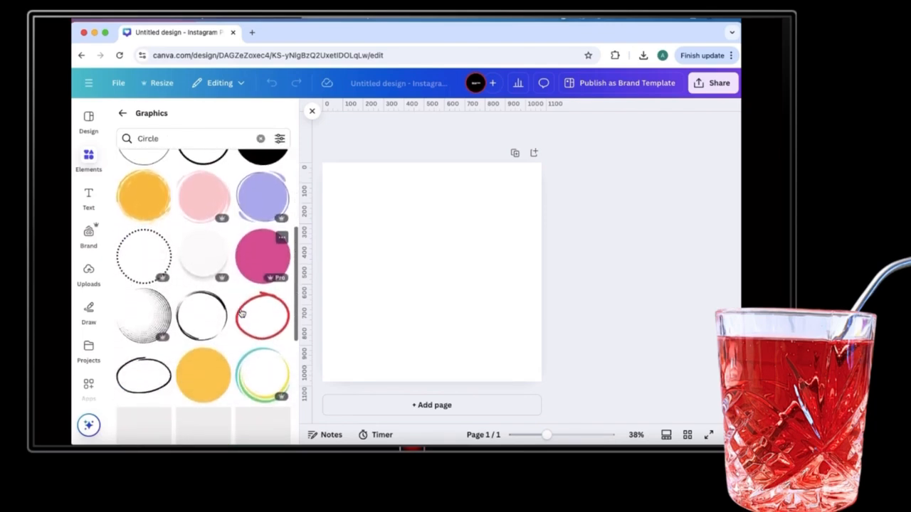
scroll(240, 313, down, 2)
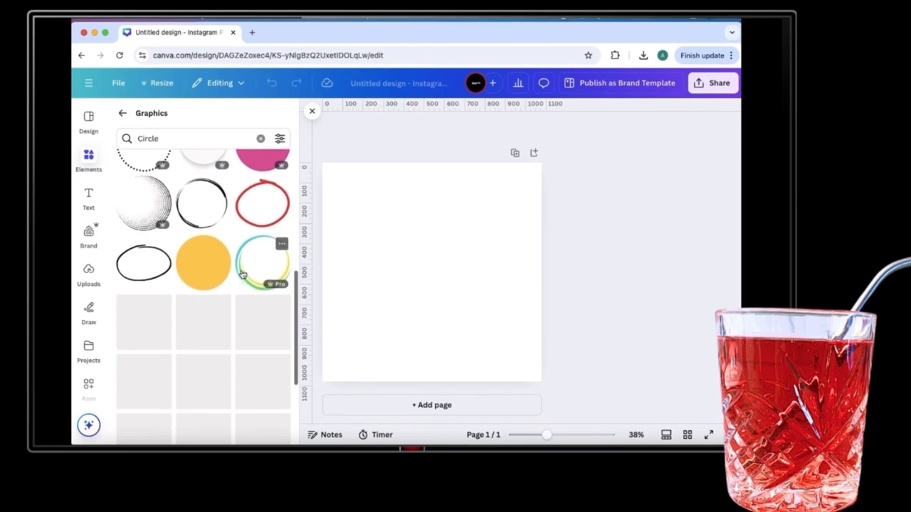
scroll(242, 278, down, 3)
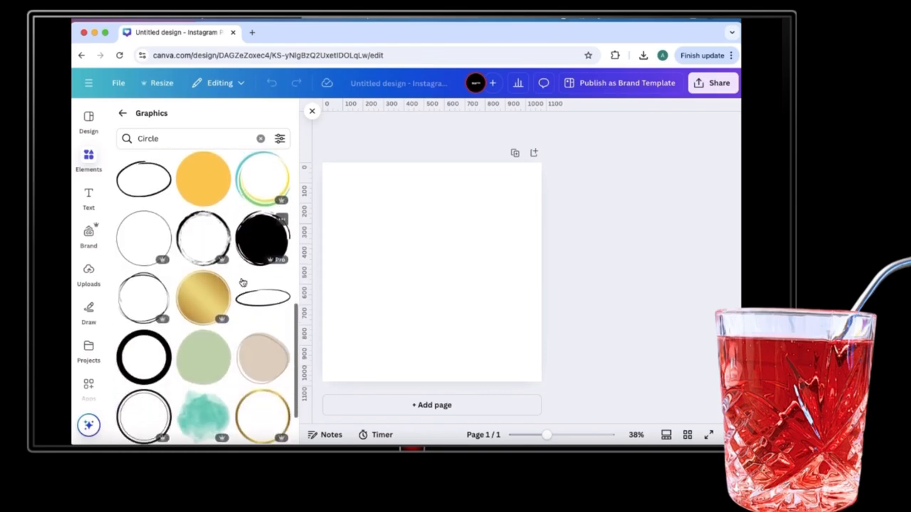
scroll(241, 283, down, 1)
click(263, 219)
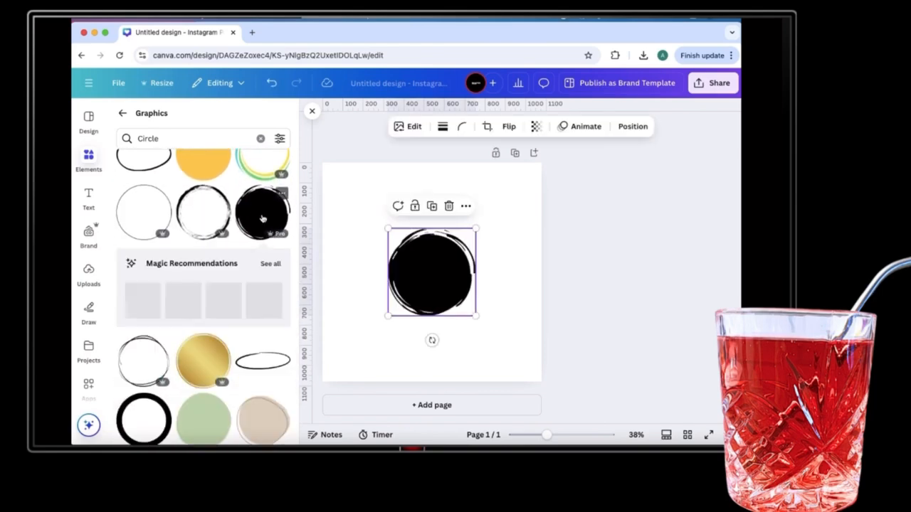
Enlarge and centre the circle, trying purple and lime before keeping it black.
drag(476, 316, 499, 339)
drag(461, 287, 449, 271)
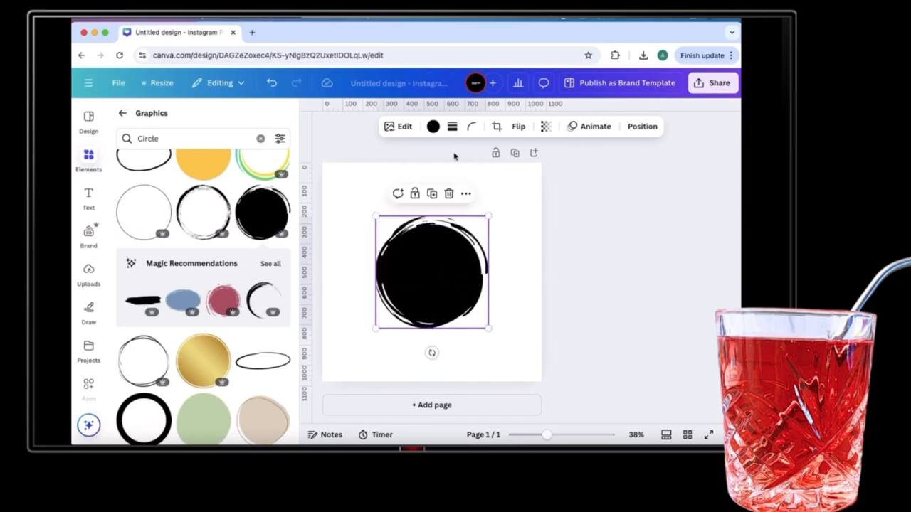
click(433, 126)
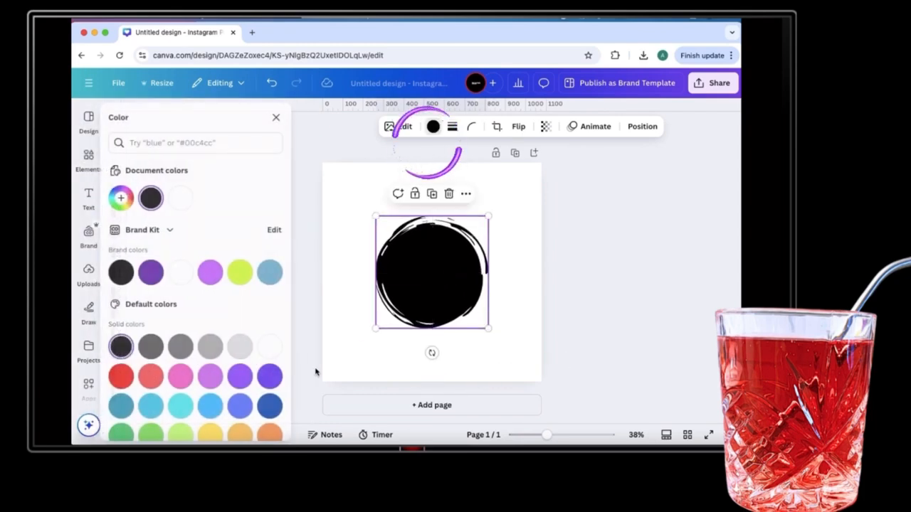
click(159, 272)
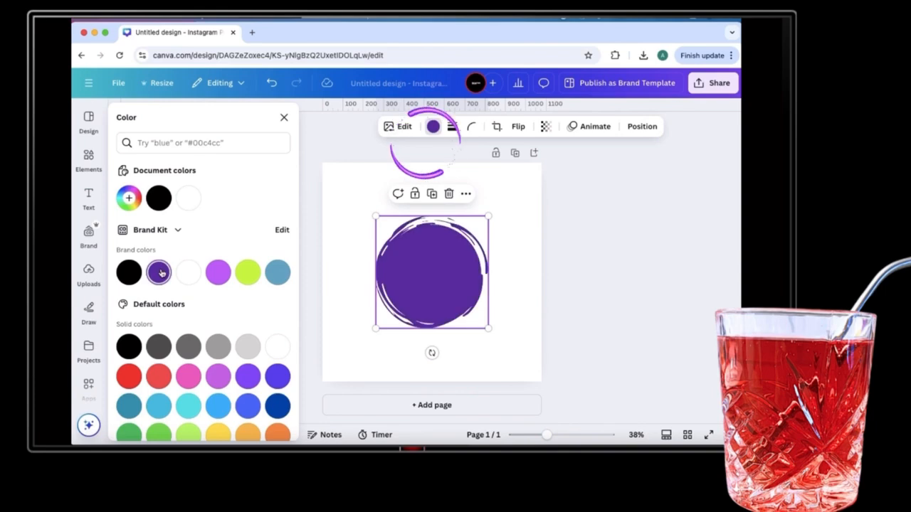
click(248, 273)
click(129, 273)
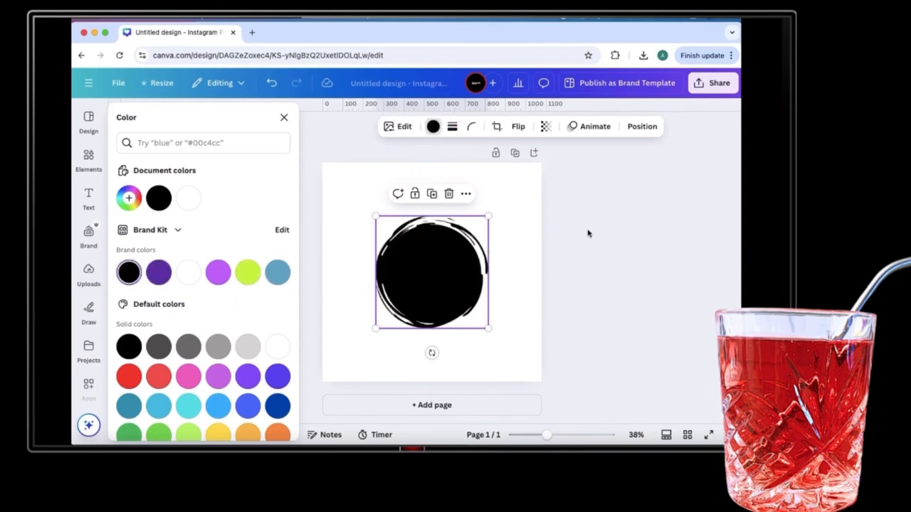
click(284, 117)
Clear the Circle search and show the Stars graphics.
scroll(257, 287, down, 1)
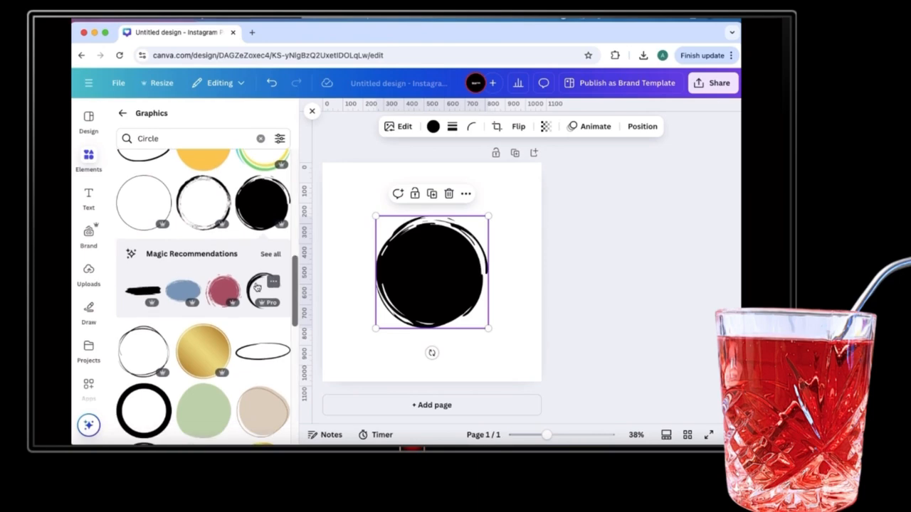
click(260, 138)
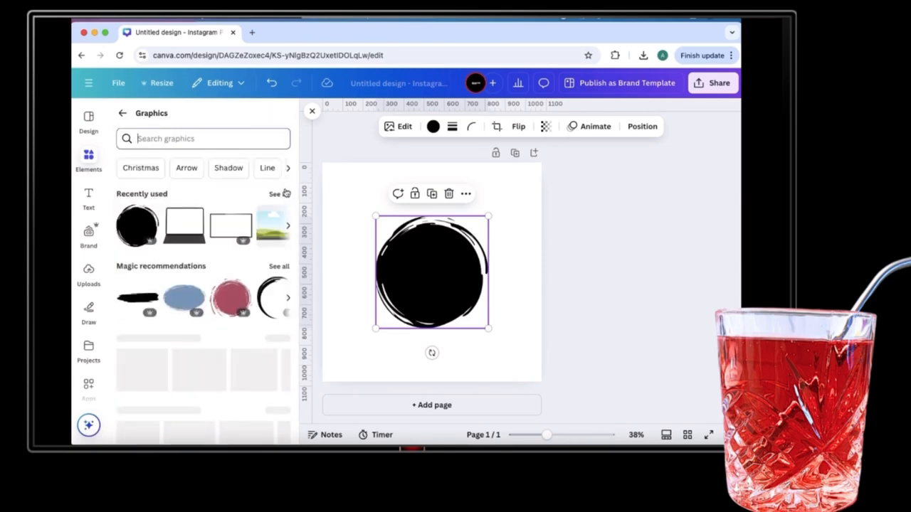
click(288, 170)
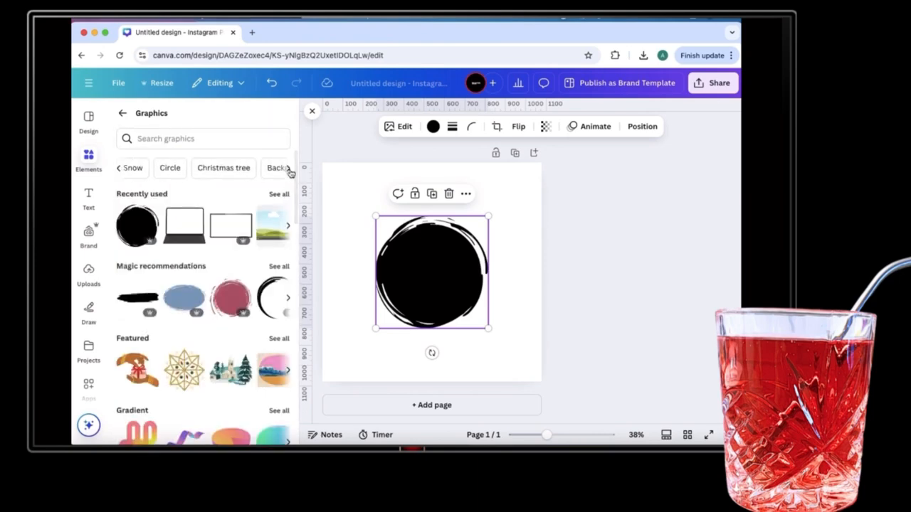
click(289, 169)
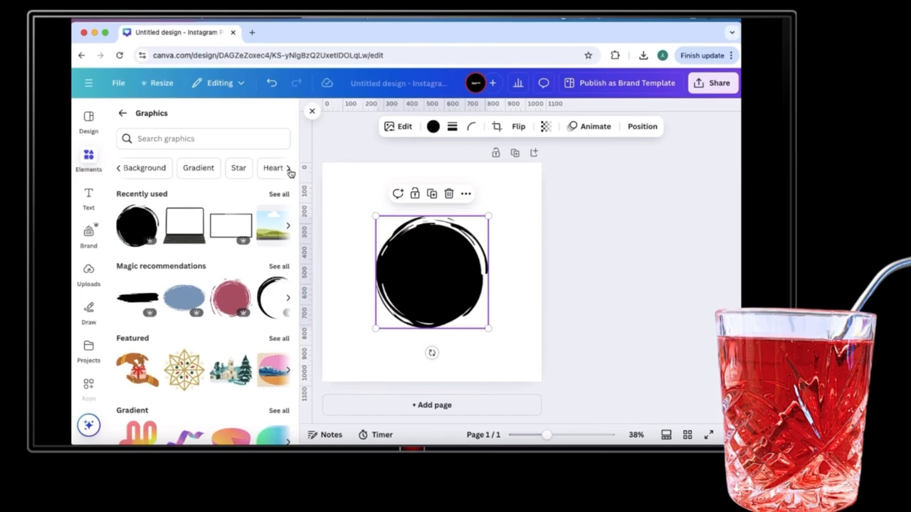
click(289, 169)
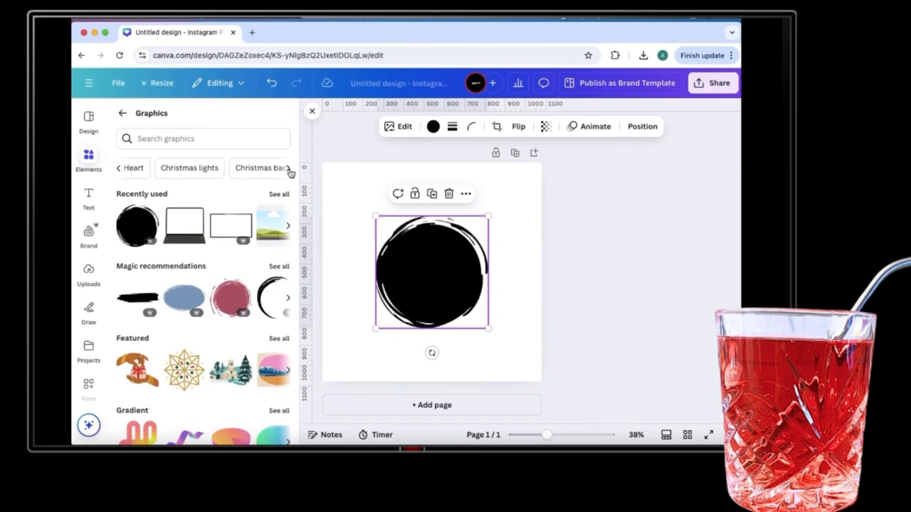
click(289, 170)
click(289, 170)
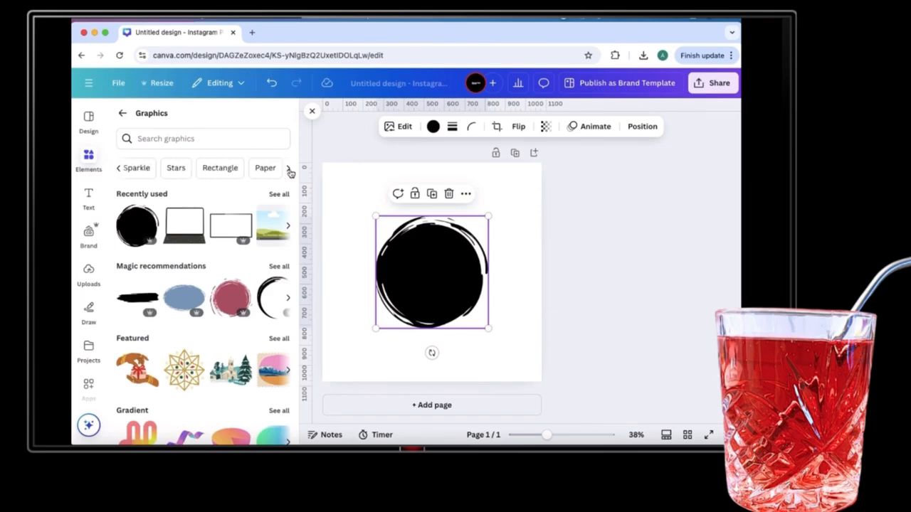
click(289, 169)
click(120, 169)
click(119, 170)
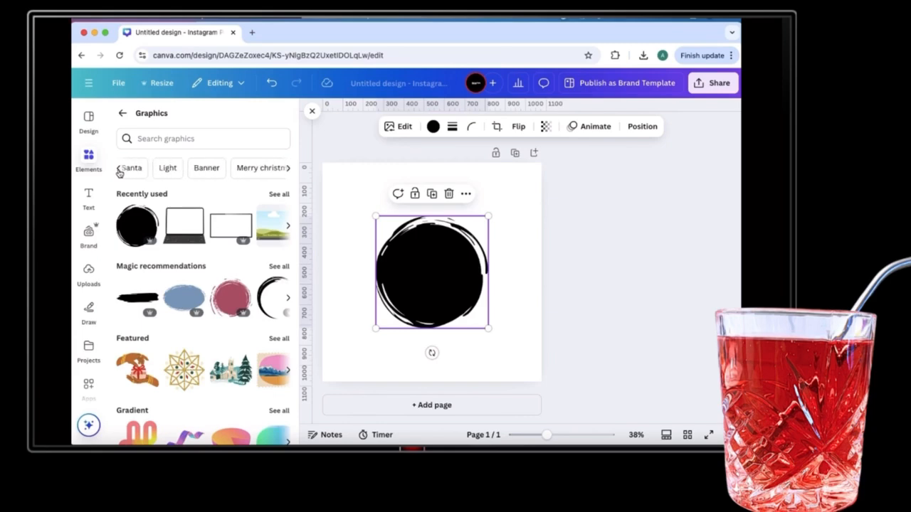
click(120, 170)
click(119, 169)
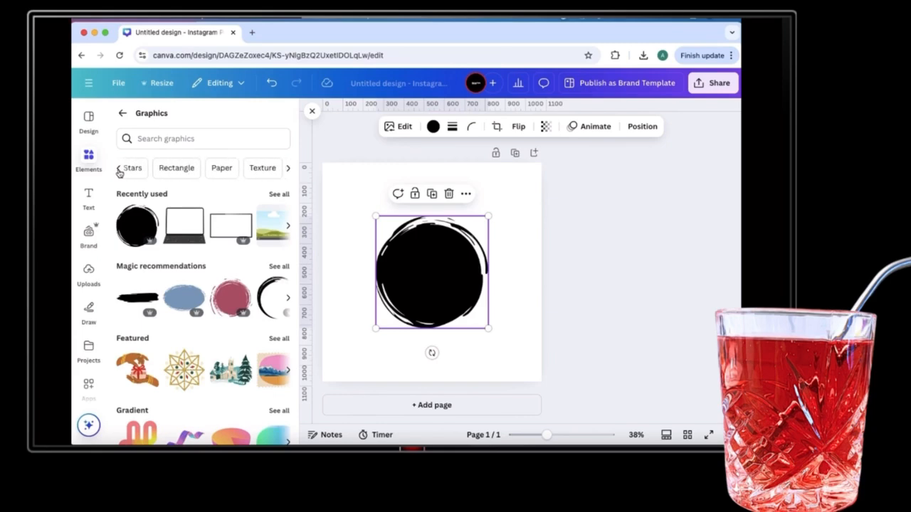
click(139, 171)
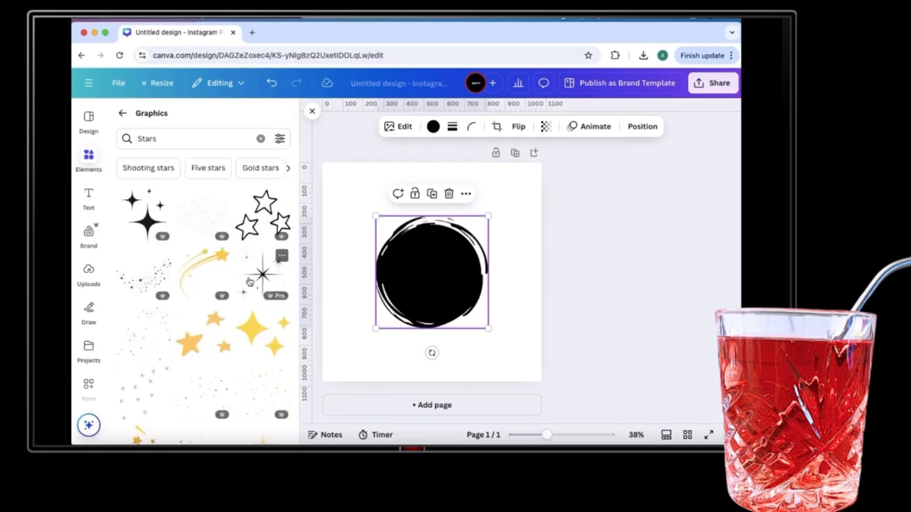
Place a purple galaxy graphic from the Stars results over the black circle.
scroll(256, 270, down, 2)
scroll(249, 282, down, 5)
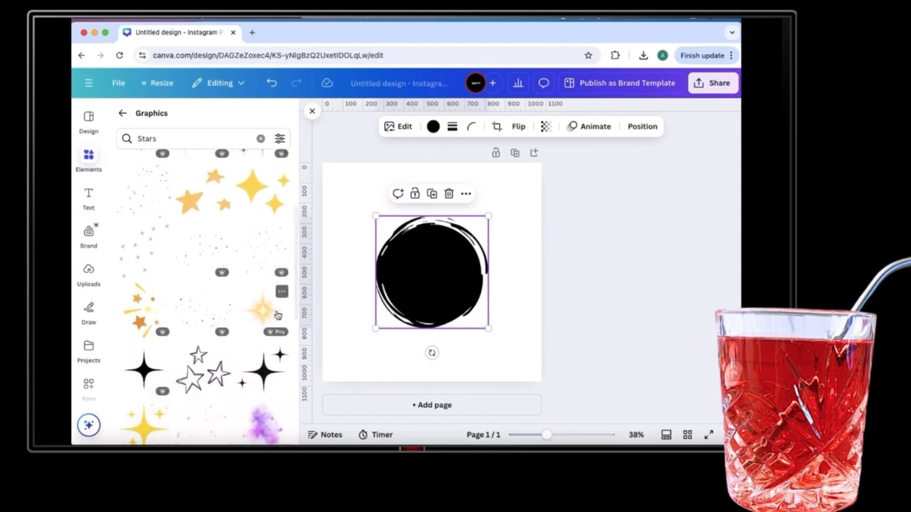
click(526, 335)
click(451, 315)
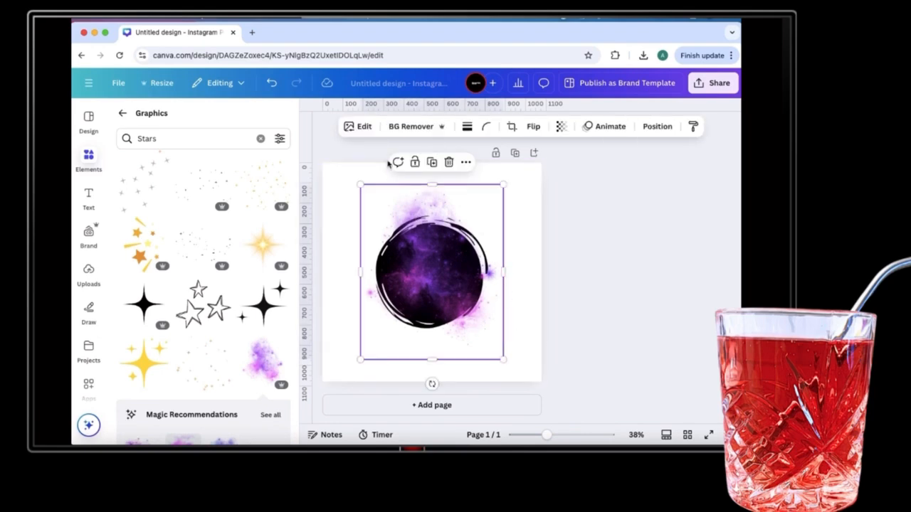
click(554, 322)
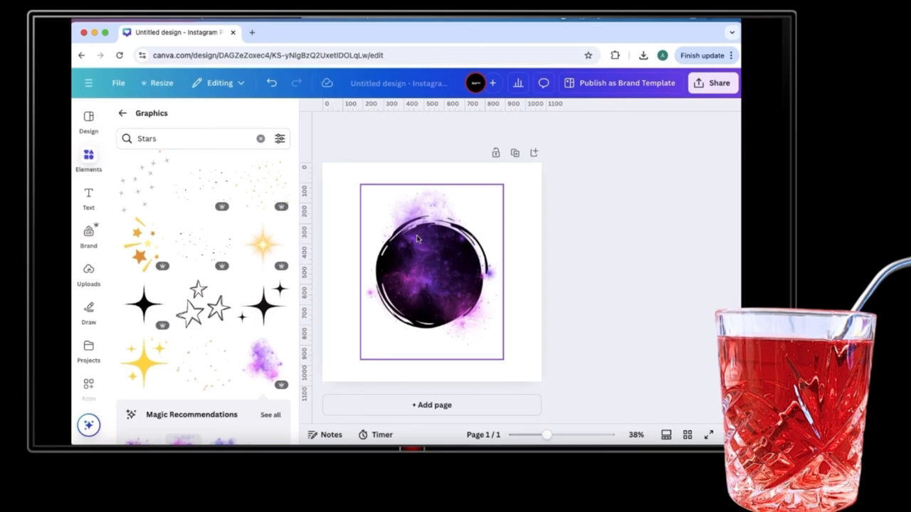
click(90, 199)
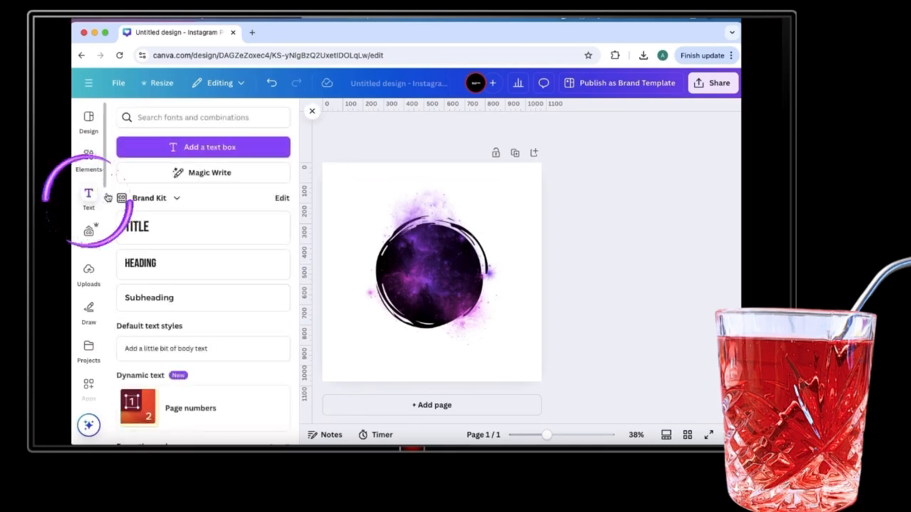
Add a title text and try it in the Hitch Hike, then Tropika fonts.
click(153, 237)
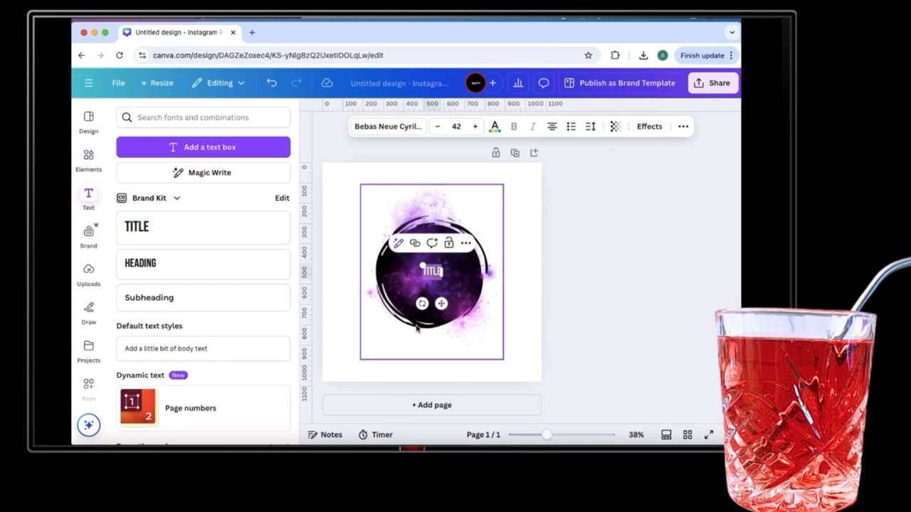
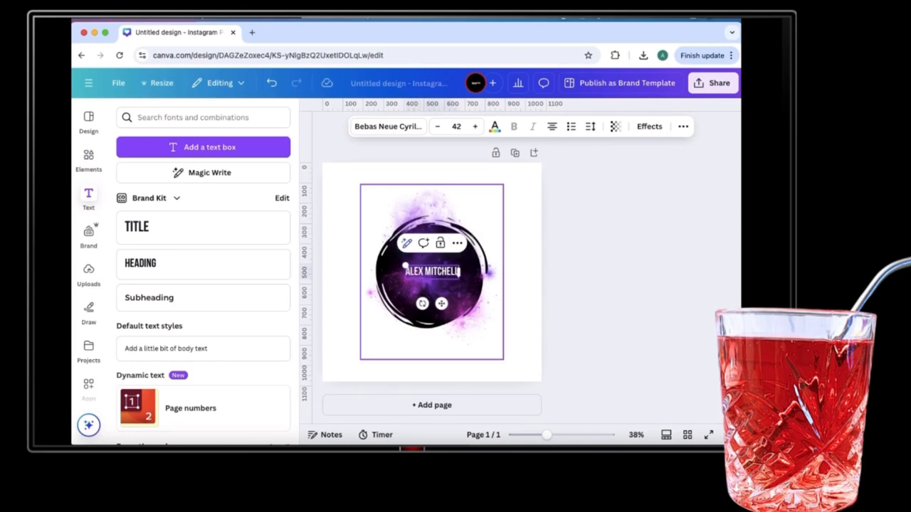
click(388, 126)
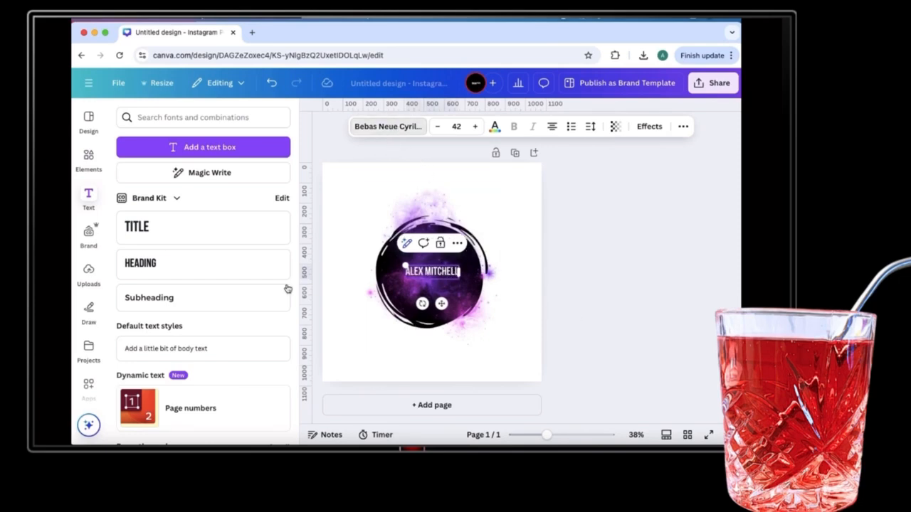
scroll(183, 318, down, 1)
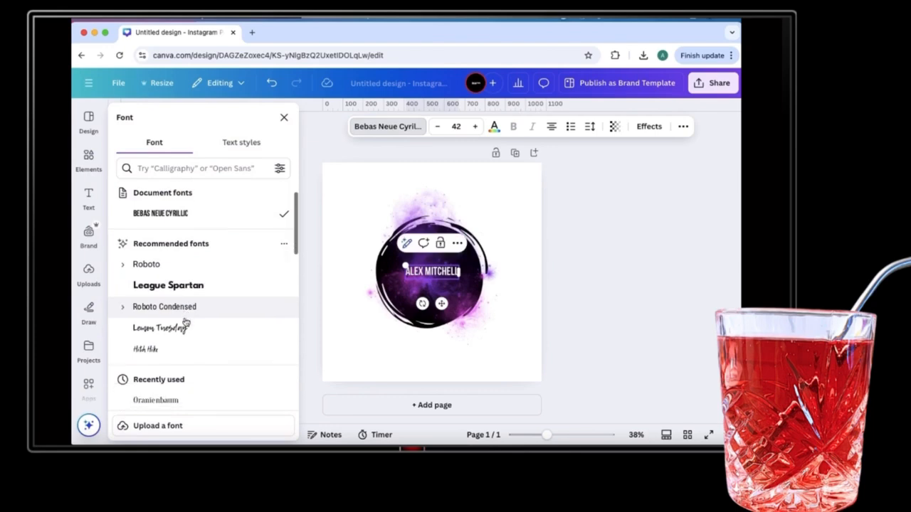
click(184, 350)
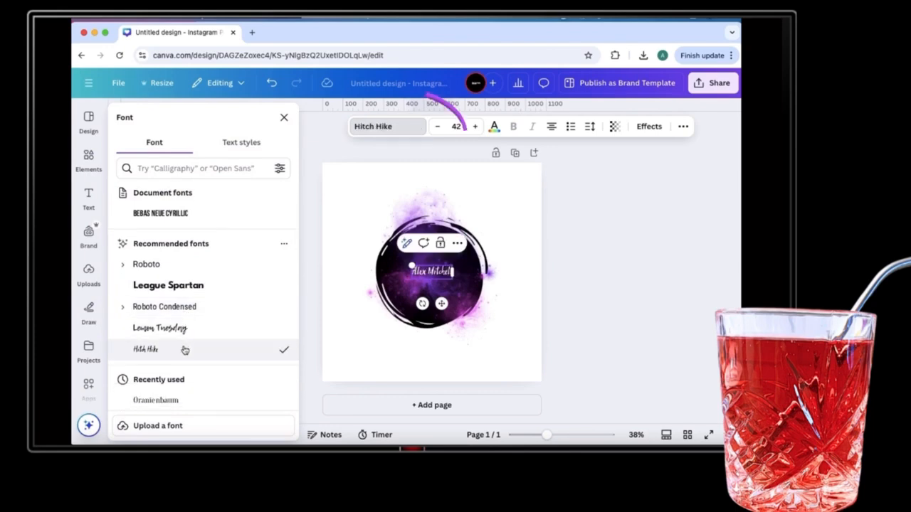
scroll(183, 349, down, 3)
click(168, 345)
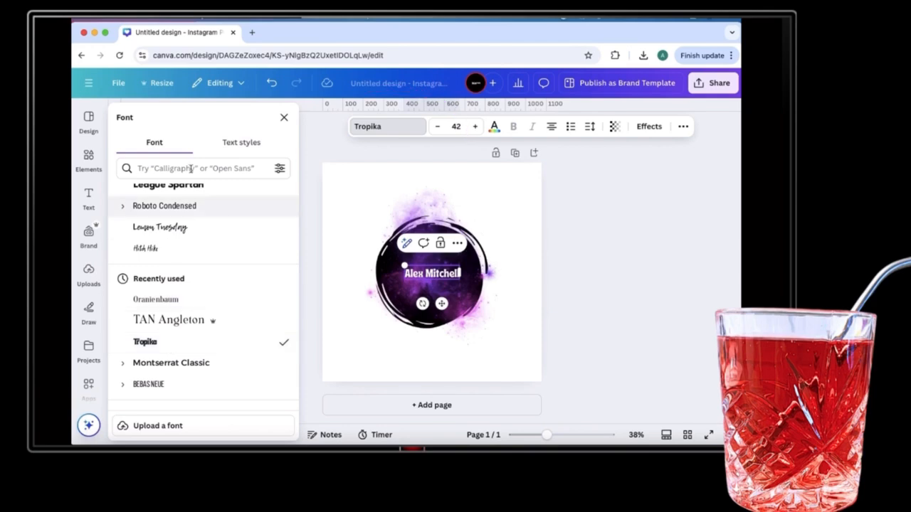
Glance at the preset text styles, then delete the title text from the circle.
click(258, 142)
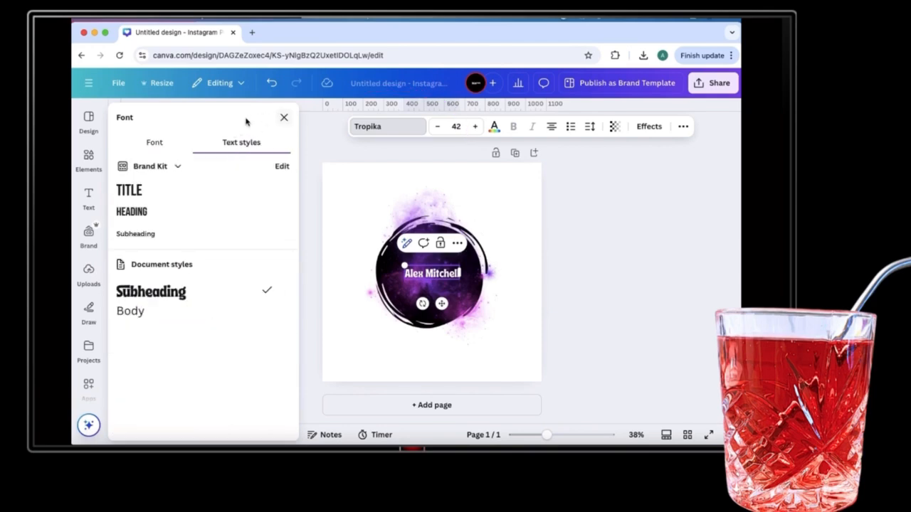
click(128, 146)
scroll(220, 203, up, 5)
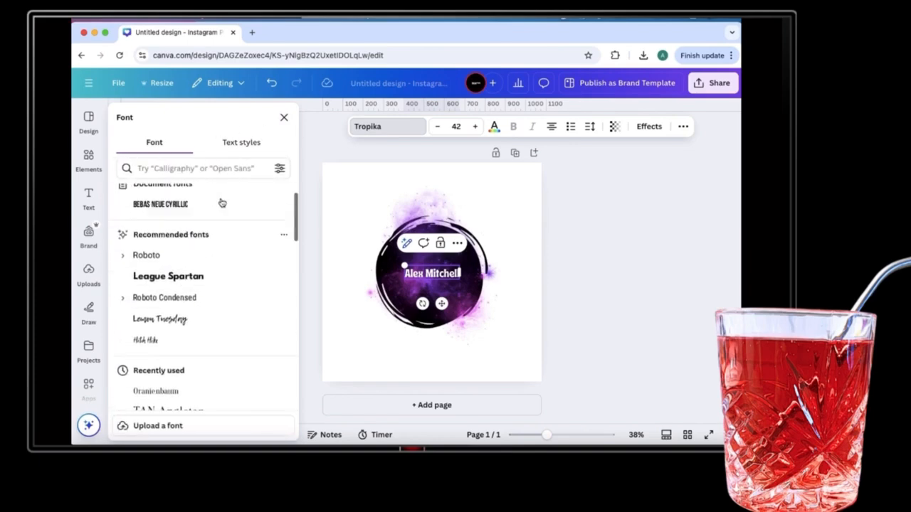
click(283, 118)
scroll(211, 355, down, 5)
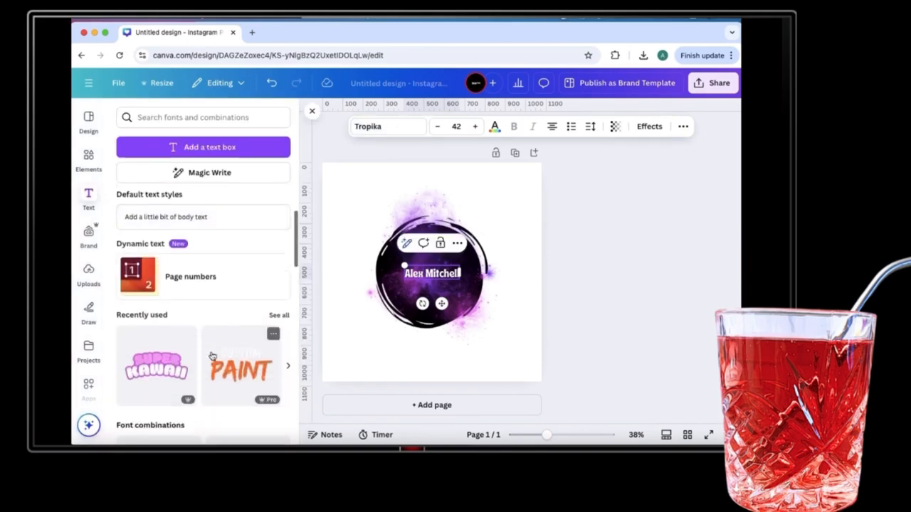
scroll(212, 356, down, 3)
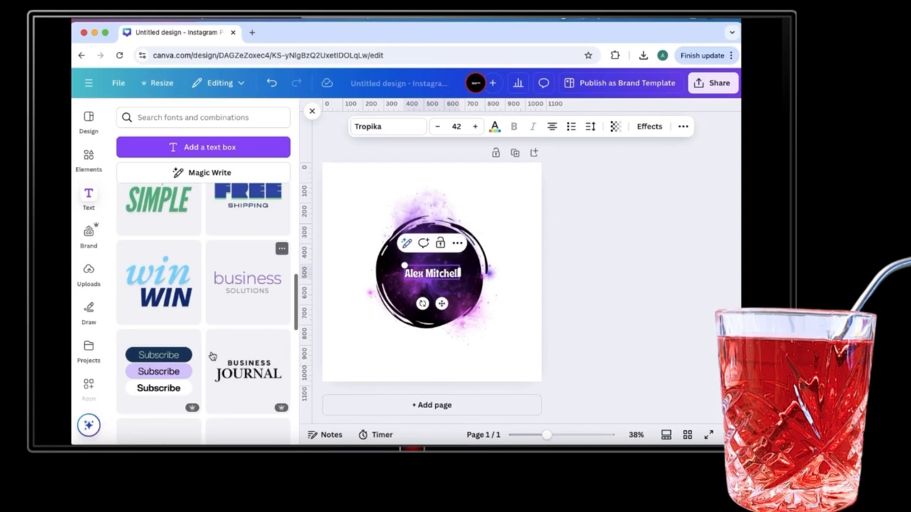
scroll(242, 356, down, 3)
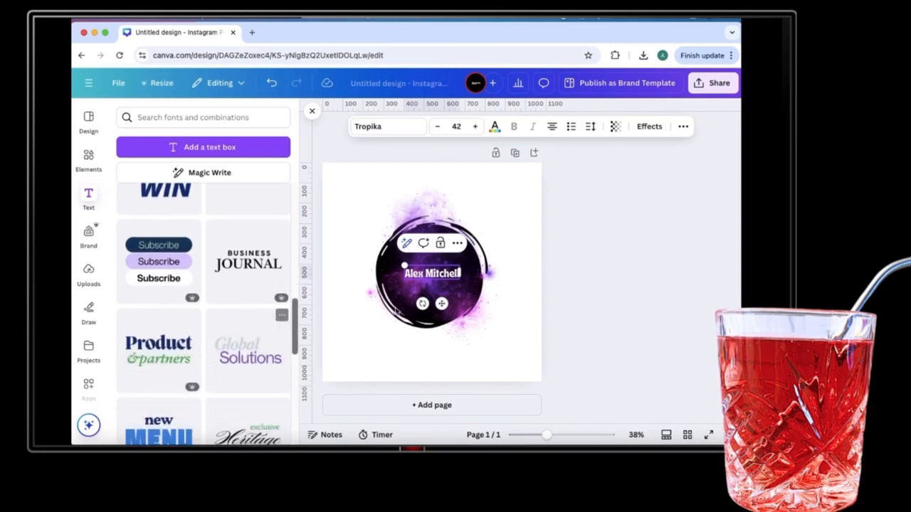
key(Delete)
Add the Sticker text style and replace its wording with the name.
scroll(226, 360, down, 5)
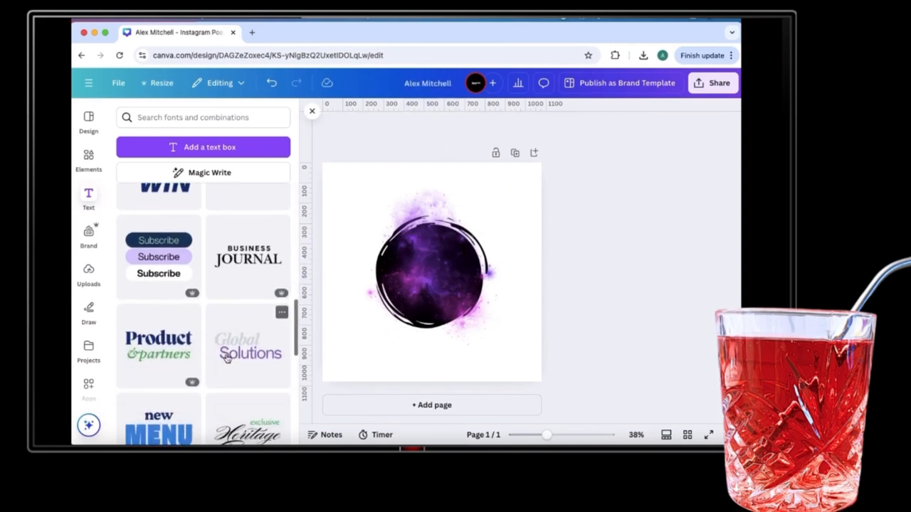
scroll(238, 327, down, 1)
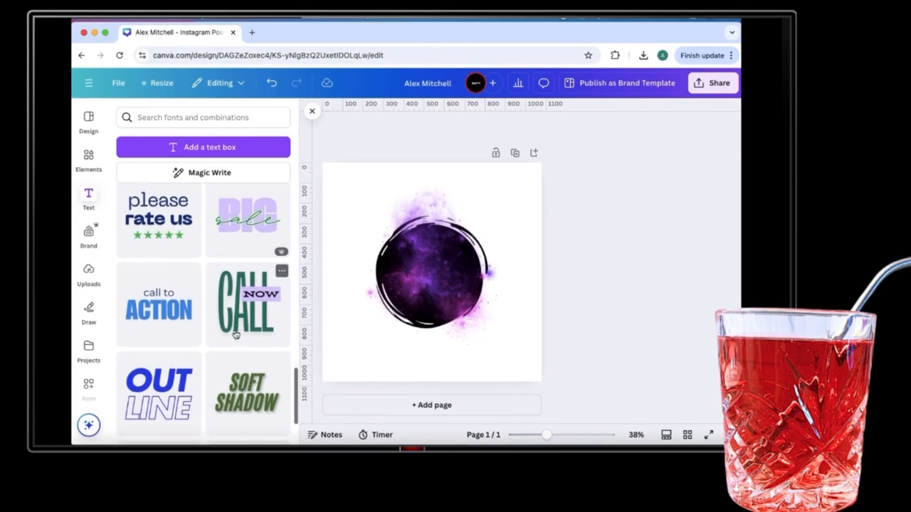
scroll(233, 345, down, 5)
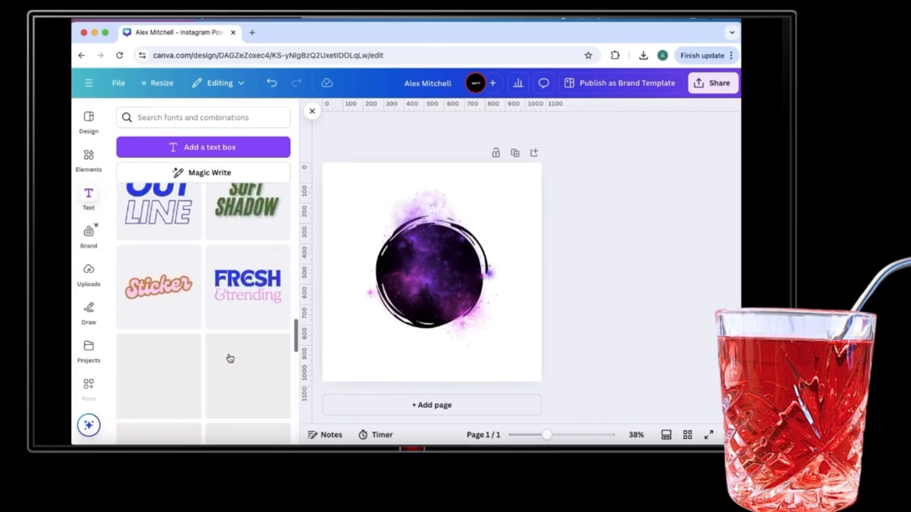
click(165, 299)
click(467, 274)
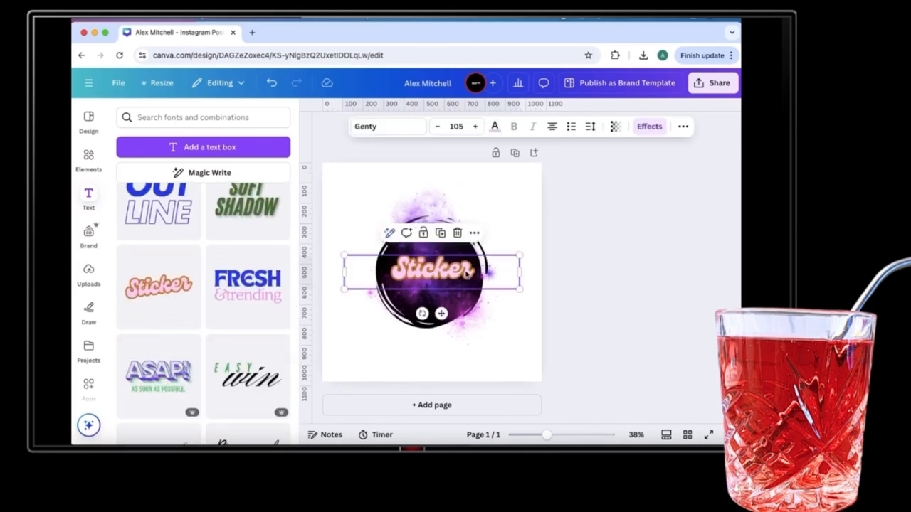
click(467, 274)
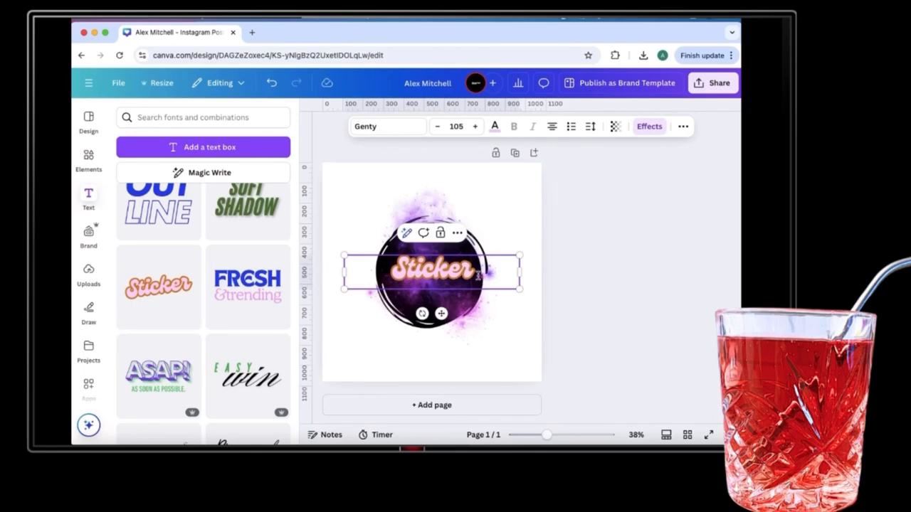
key(super+a)
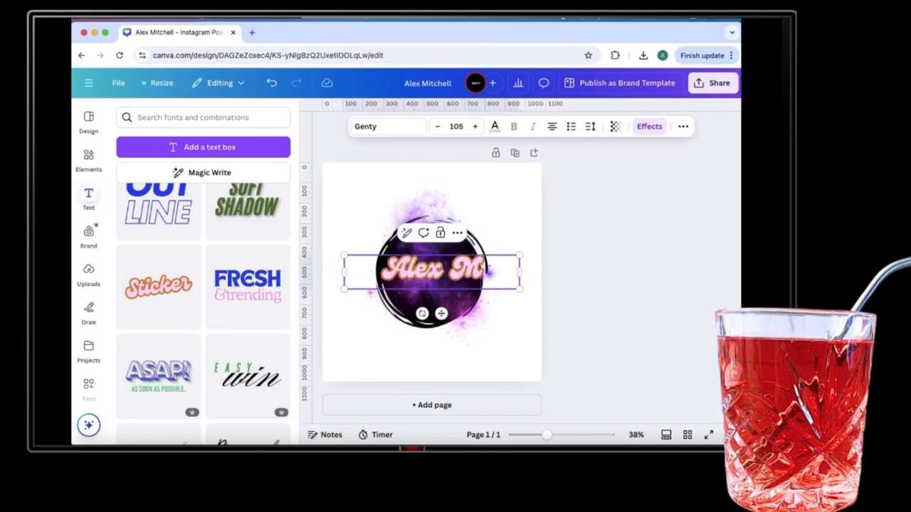
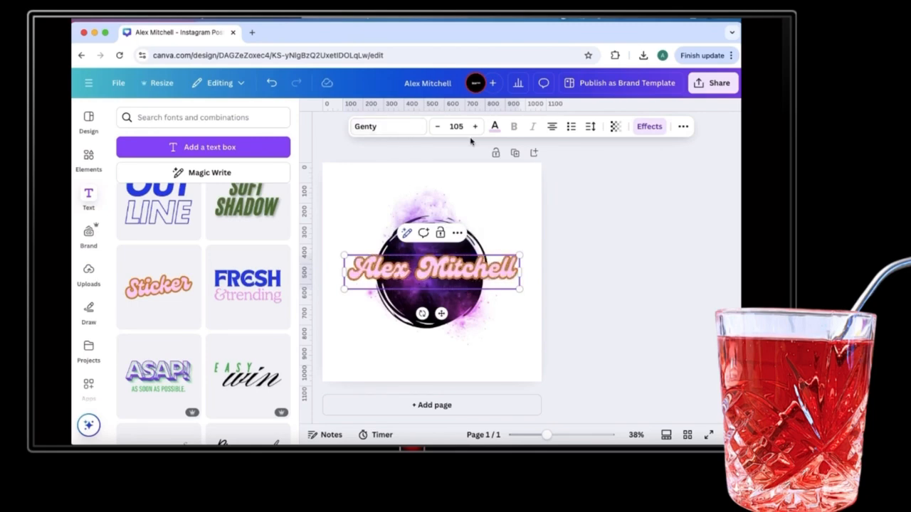
Make the name dark purple with a white outline and nudge it slightly lower.
click(493, 127)
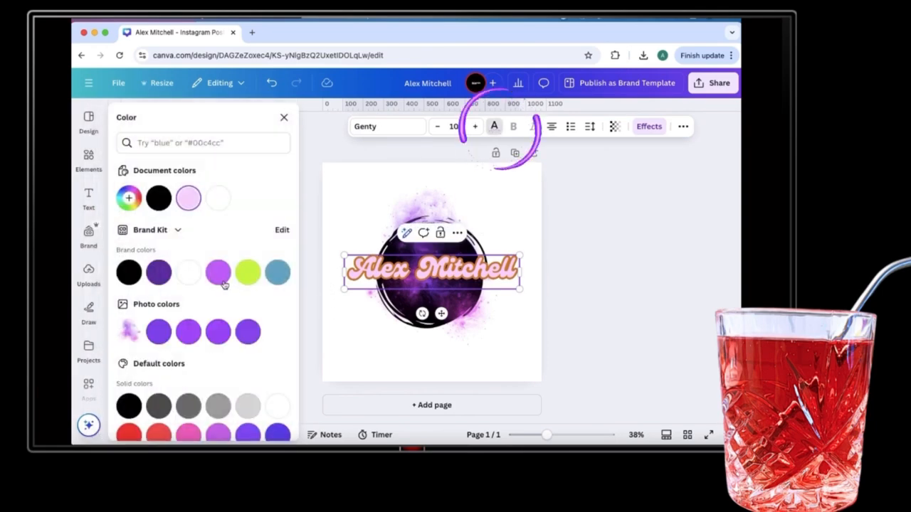
click(163, 275)
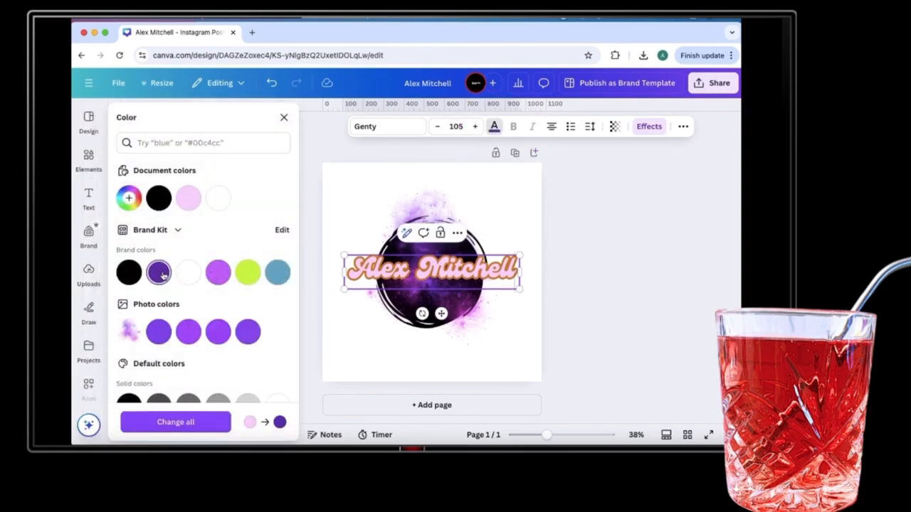
click(194, 423)
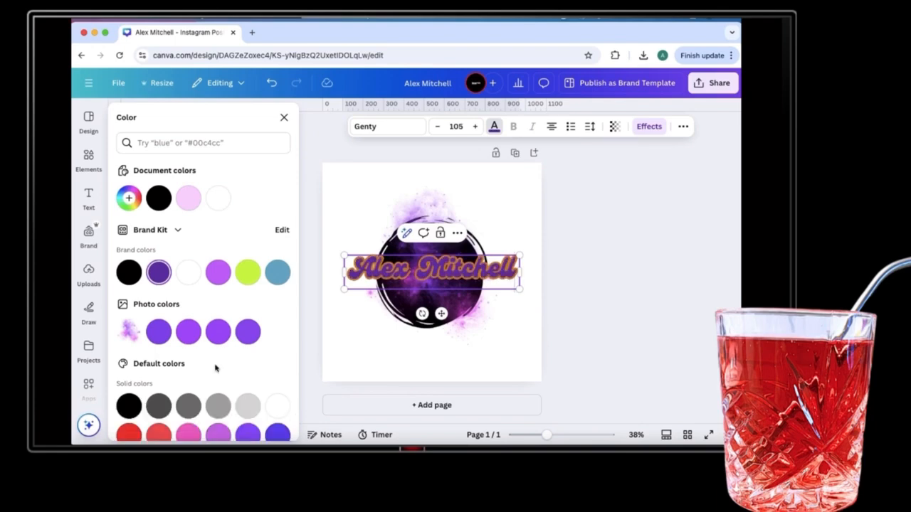
click(649, 127)
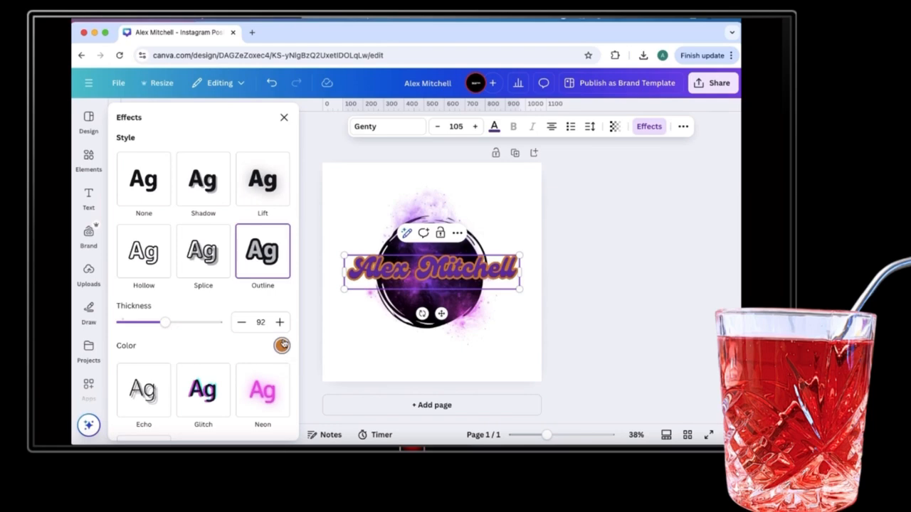
click(282, 345)
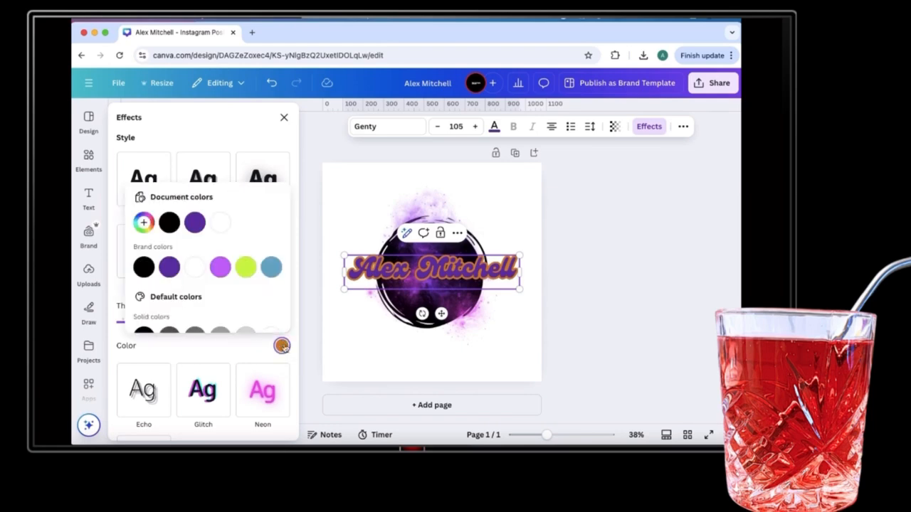
click(195, 267)
click(589, 350)
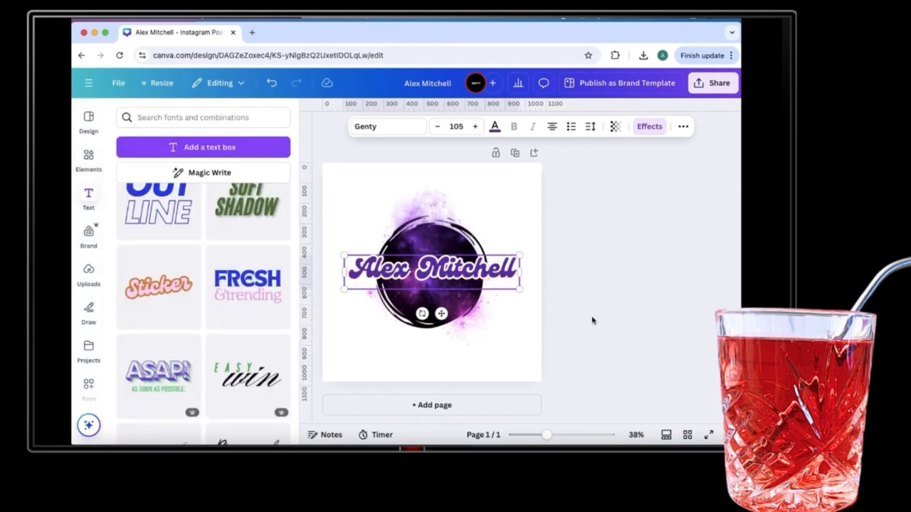
click(476, 281)
drag(476, 281, 477, 285)
click(529, 361)
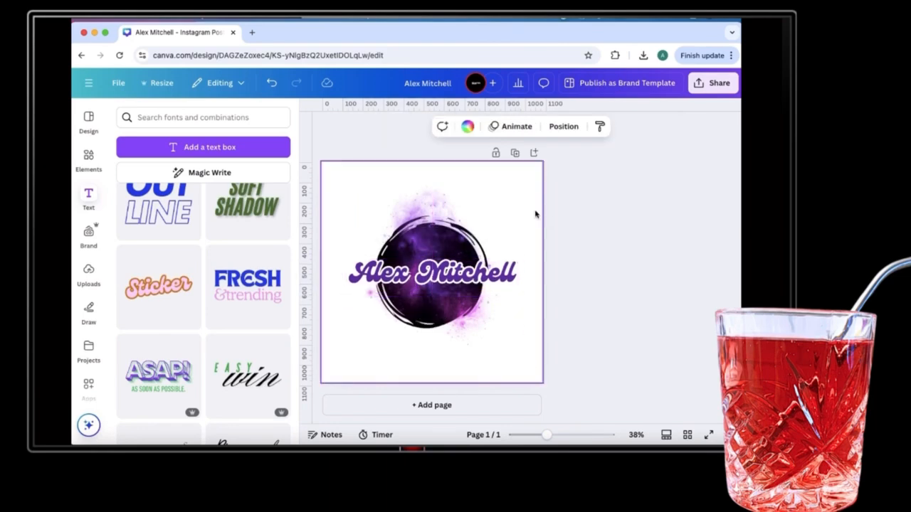
Duplicate the logo page and give page 2 a black background.
click(514, 153)
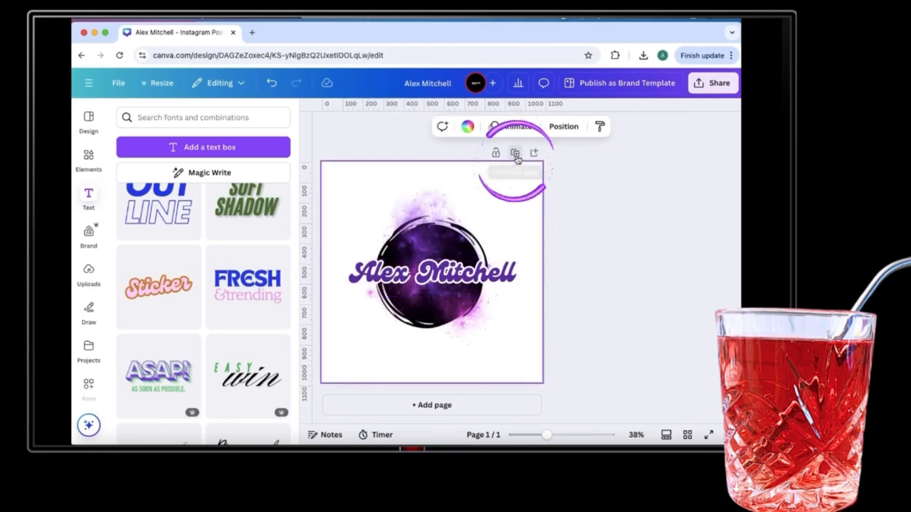
click(520, 213)
click(468, 127)
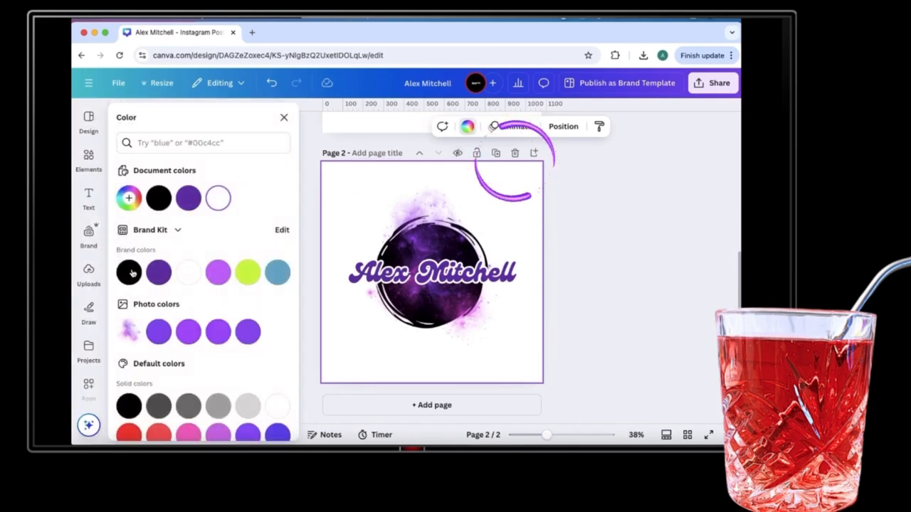
right_click(133, 224)
click(345, 195)
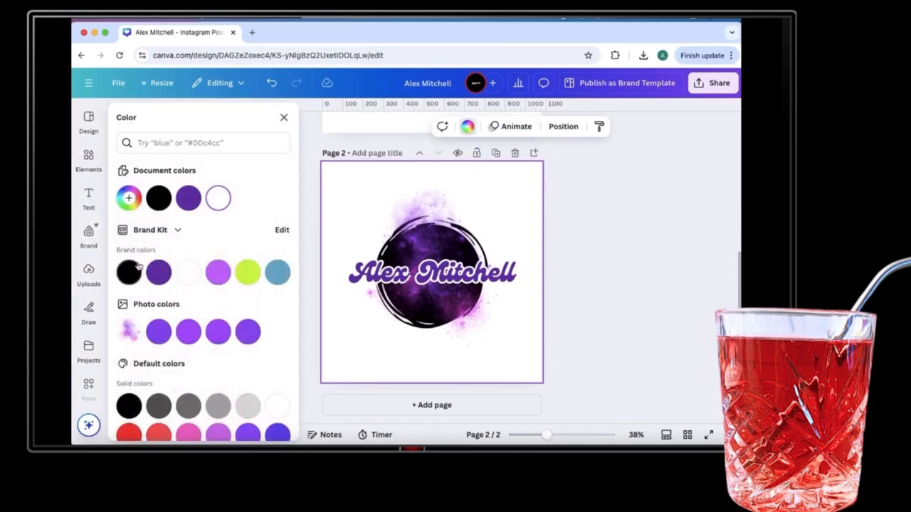
click(128, 276)
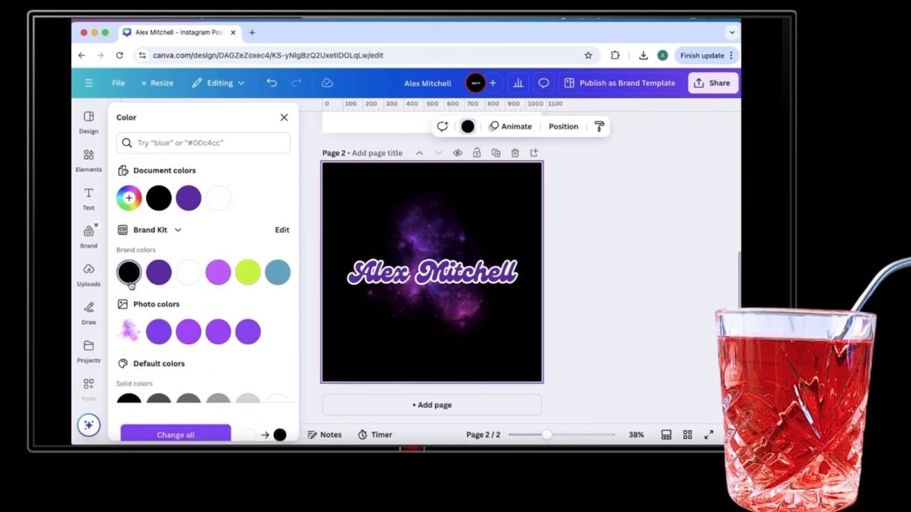
click(479, 235)
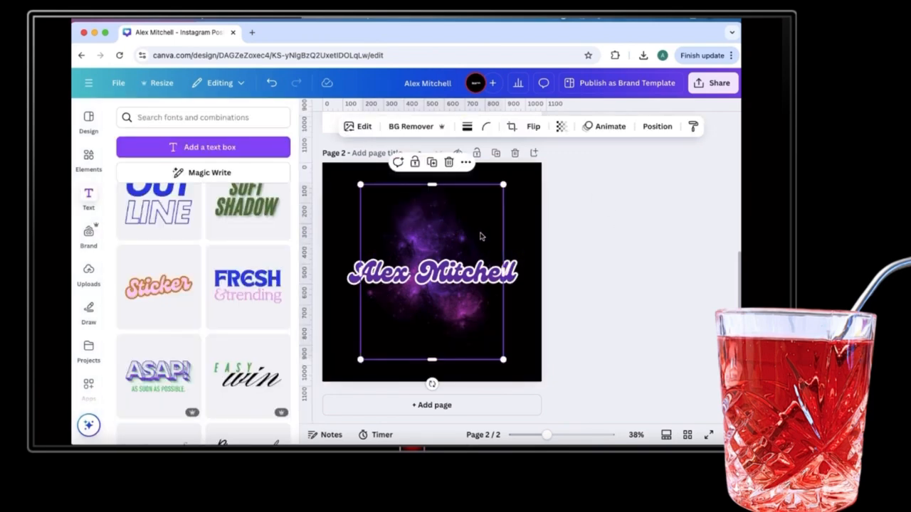
click(660, 131)
On page 2, turn the black circle behind the nebula white using the Layers list.
click(249, 145)
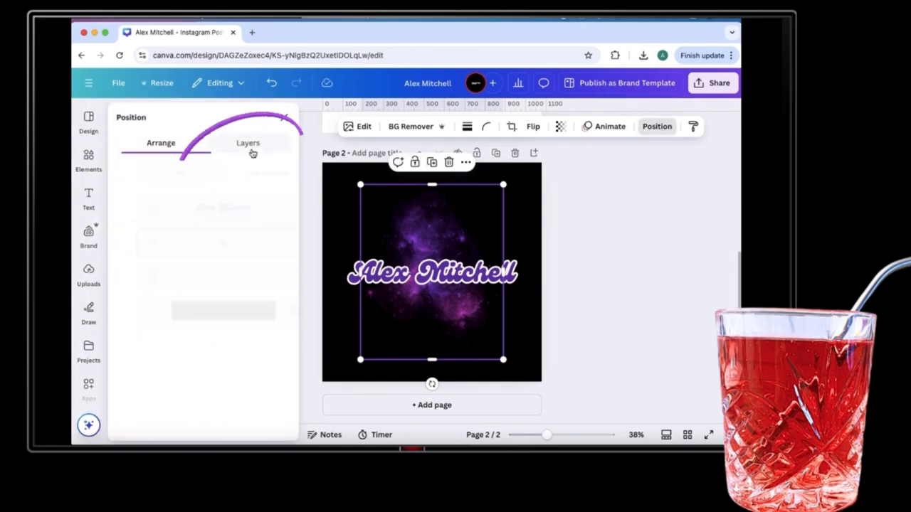
click(203, 276)
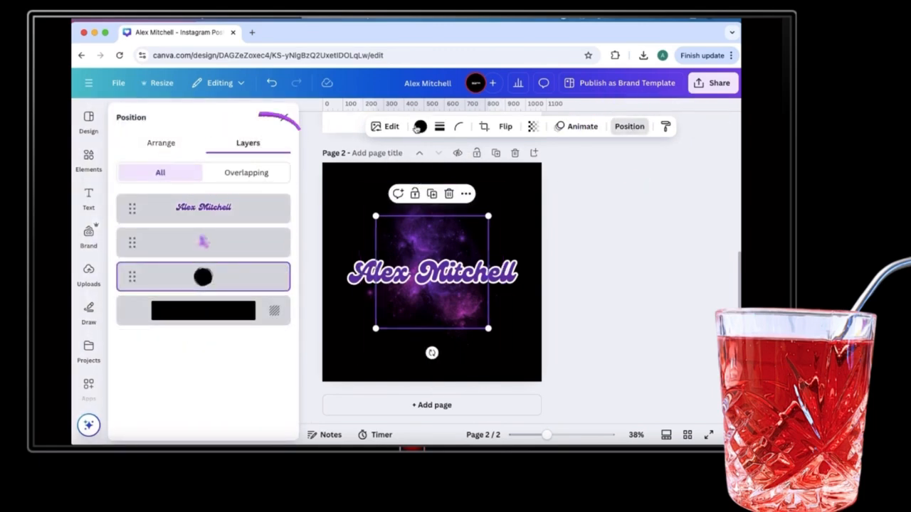
click(420, 127)
click(188, 272)
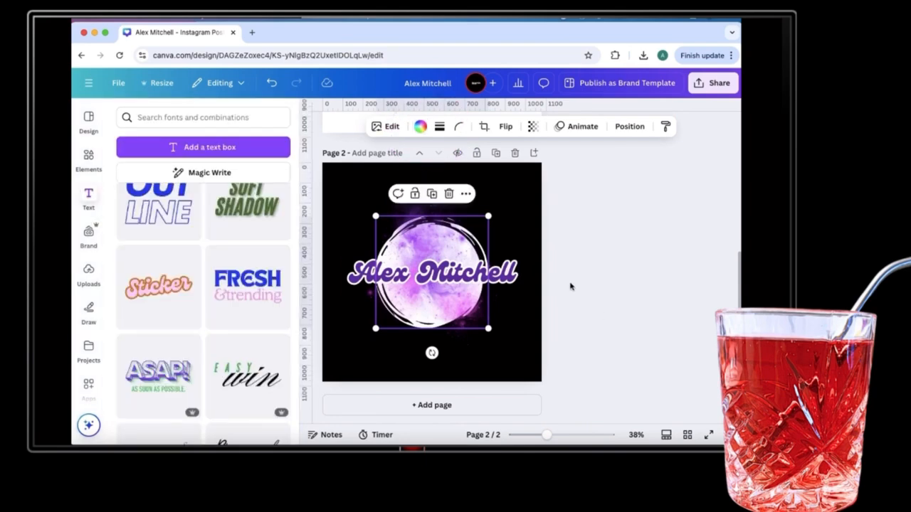
click(560, 297)
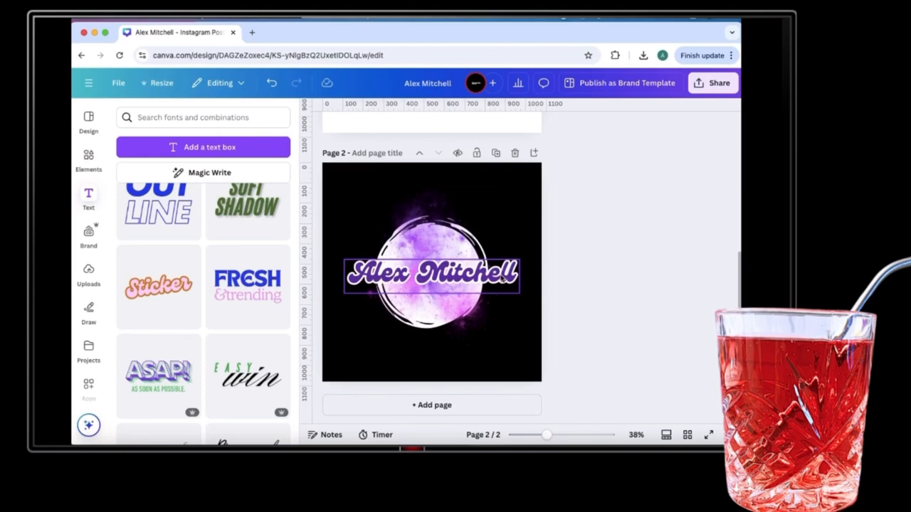
Change the page 2 name outline to lime yellow-green after trying black and white.
click(503, 280)
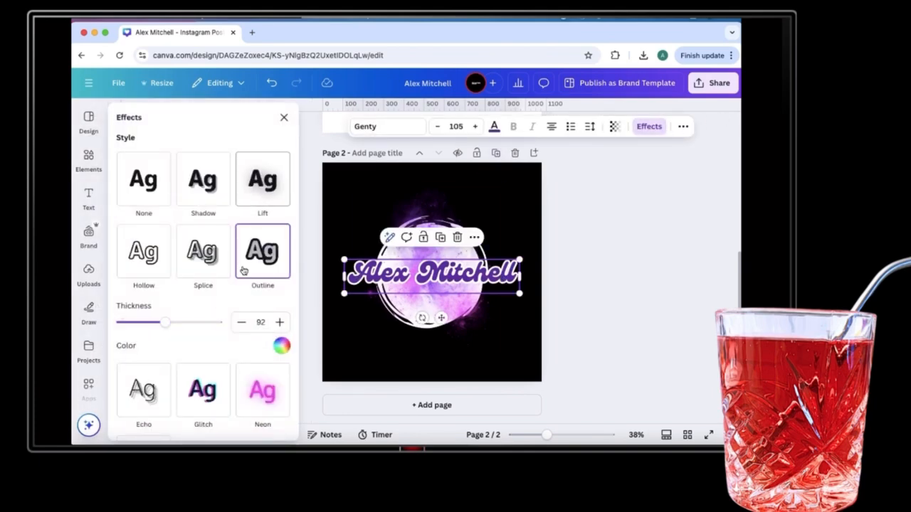
click(282, 346)
click(143, 266)
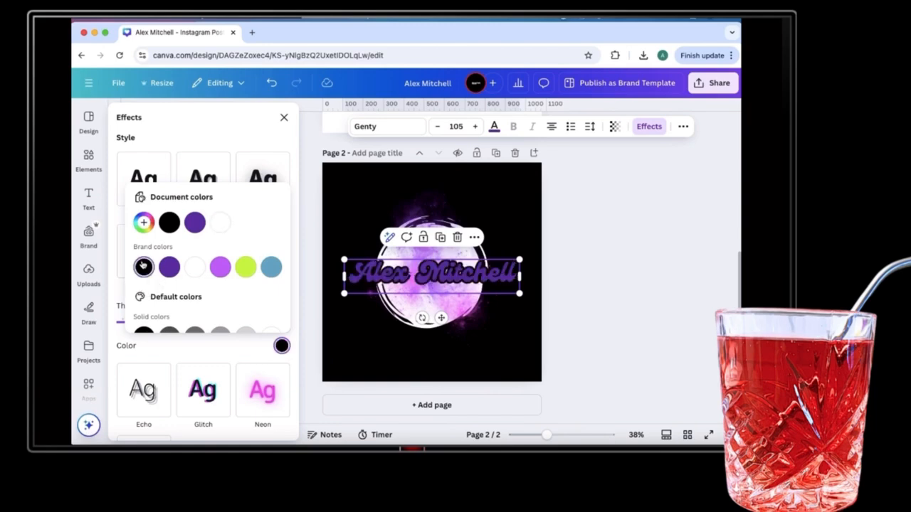
click(194, 267)
click(245, 268)
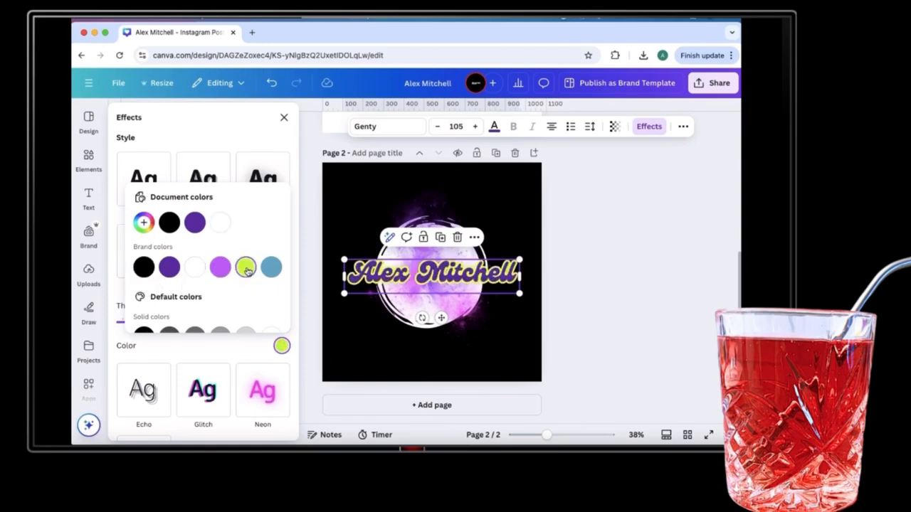
click(642, 290)
click(642, 289)
scroll(585, 237, up, 3)
scroll(584, 238, down, 2)
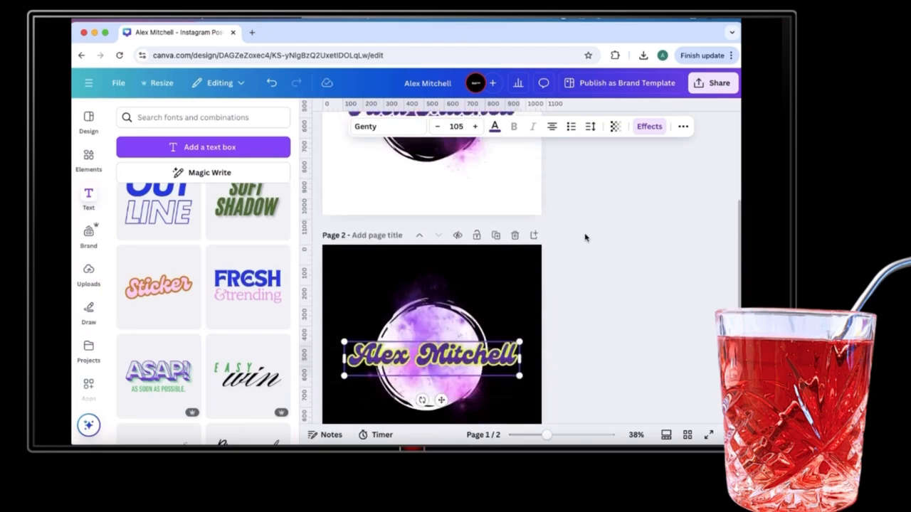
Download both pages as PNG files with Transparent background ticked.
scroll(585, 237, down, 2)
scroll(585, 237, up, 5)
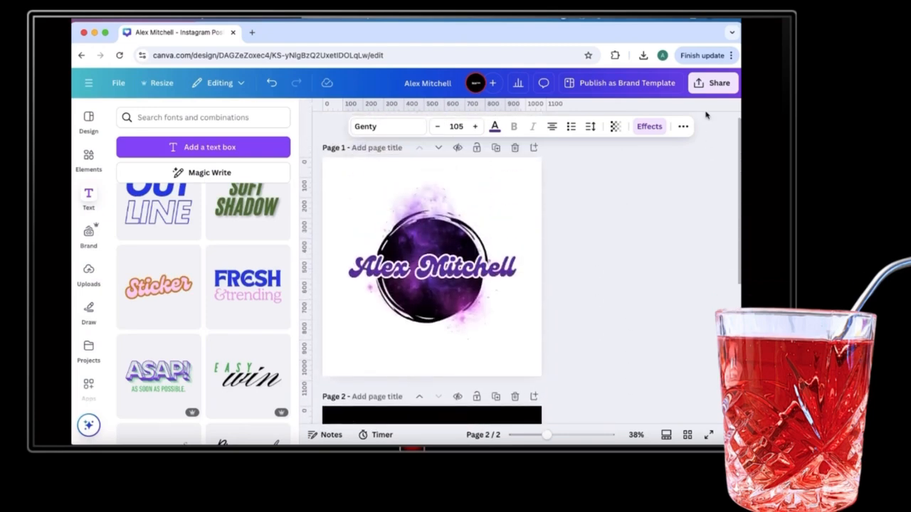
click(712, 82)
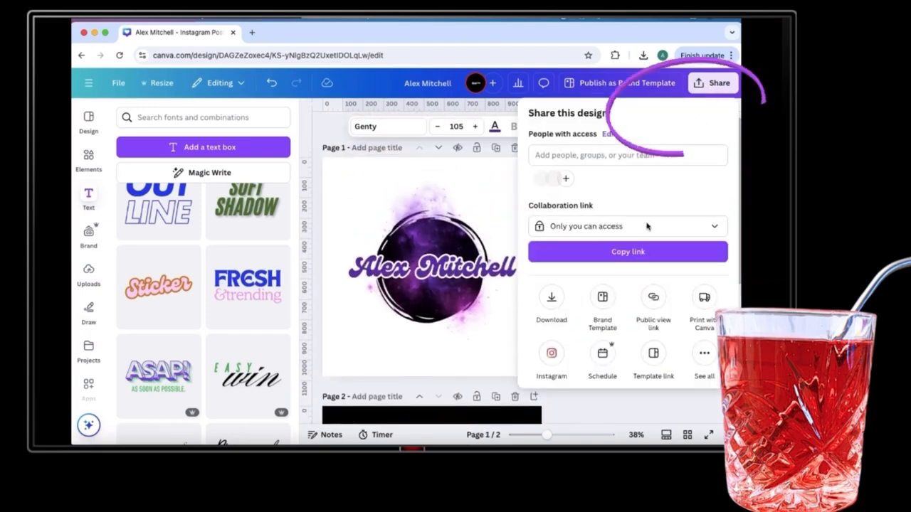
click(558, 302)
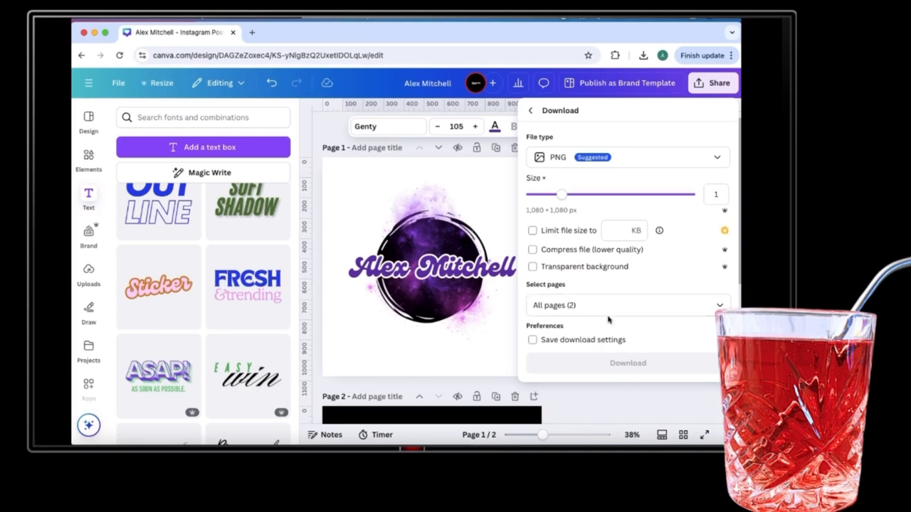
click(670, 154)
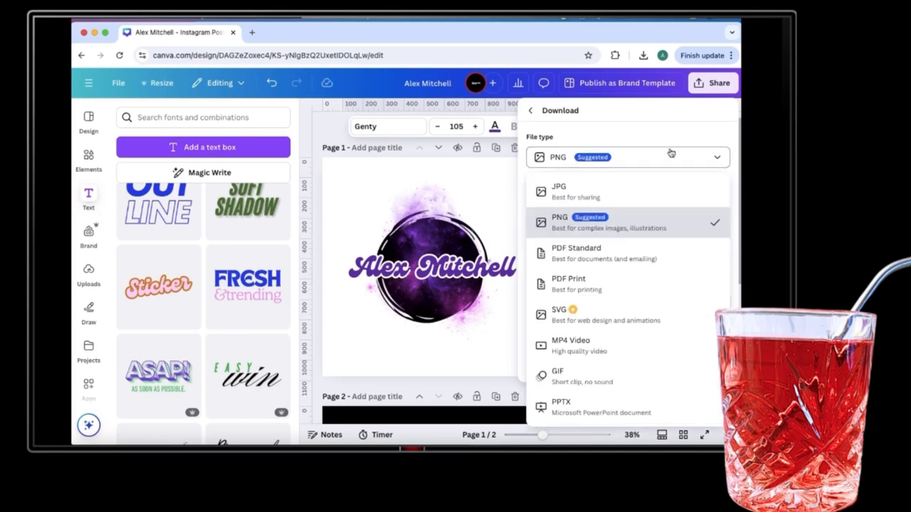
click(633, 228)
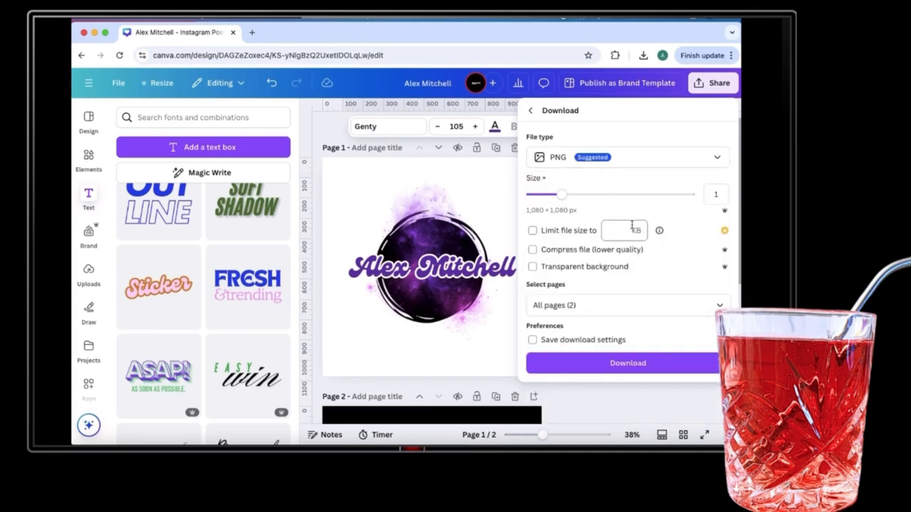
click(533, 266)
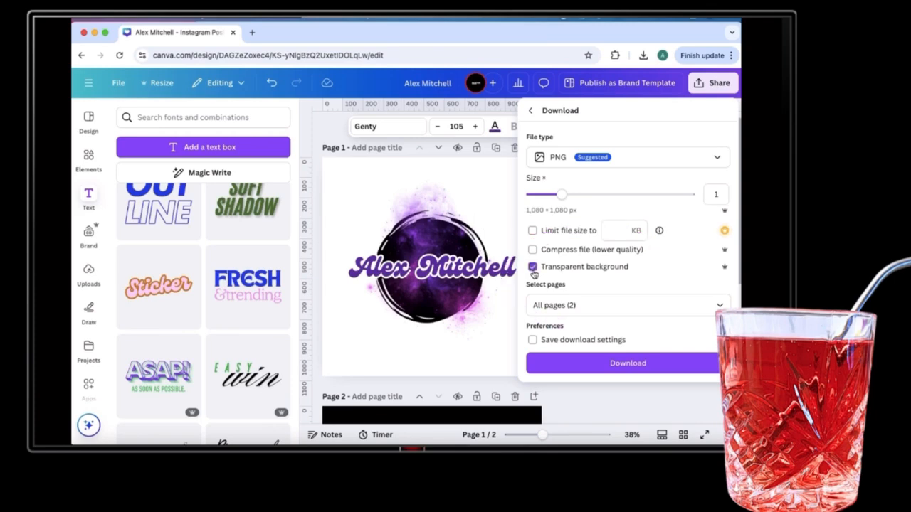
click(682, 367)
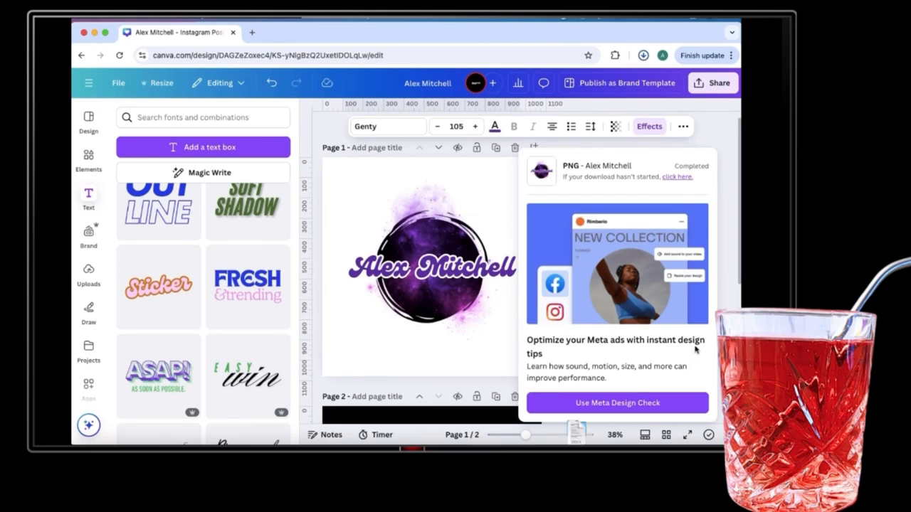
Unzip the downloaded logos from Downloads and open 1.png and 2.png in Preview.
click(577, 441)
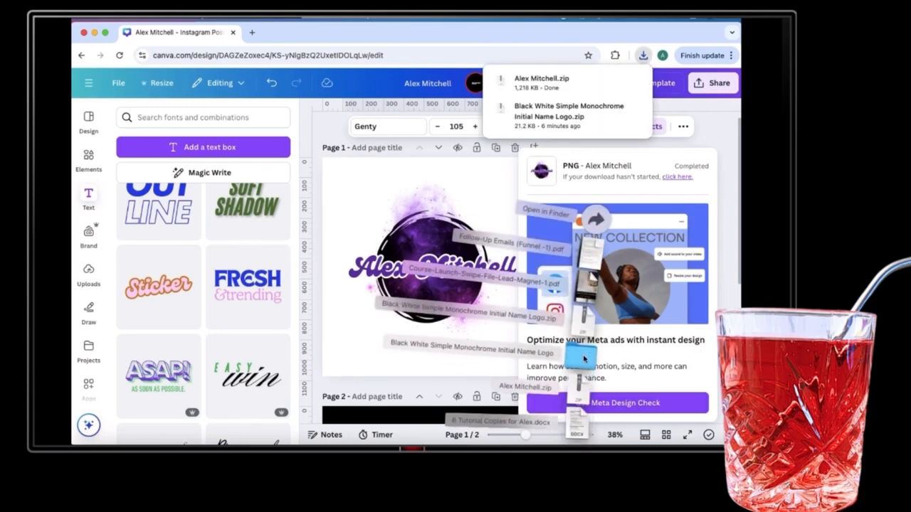
click(580, 393)
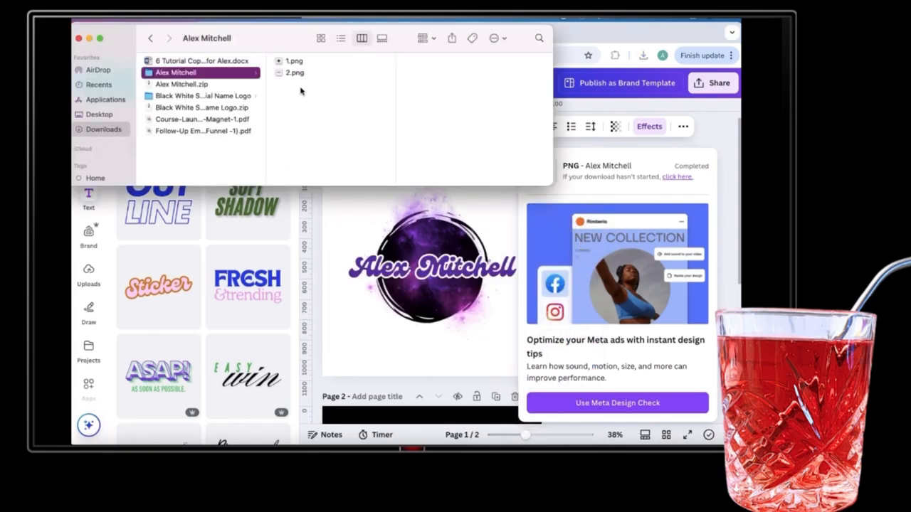
click(303, 63)
double_click(303, 63)
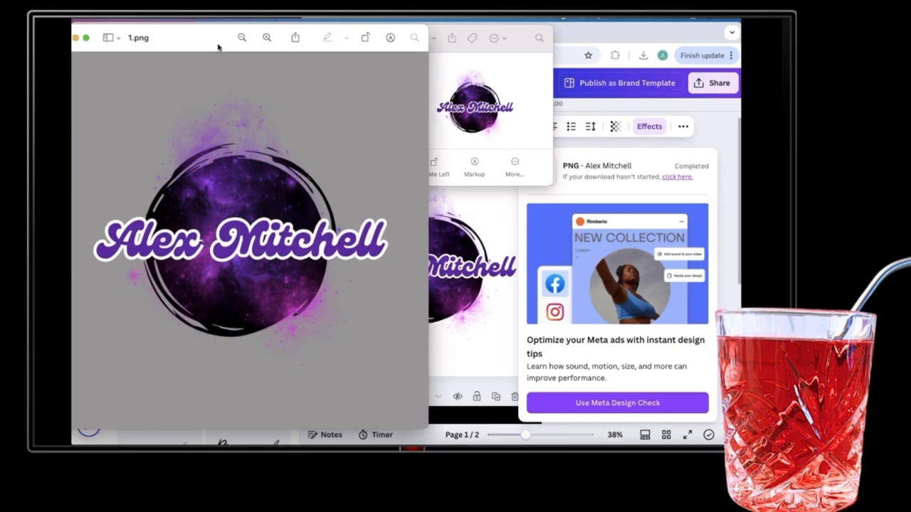
click(91, 37)
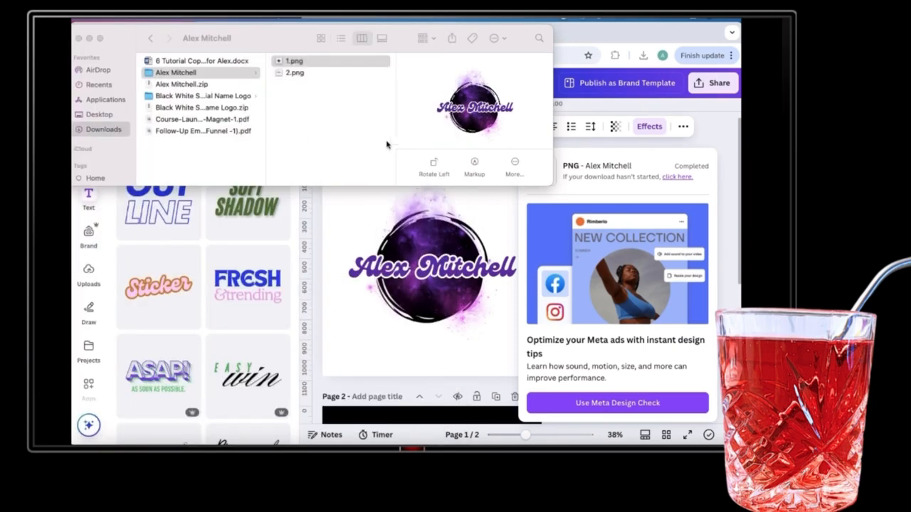
double_click(294, 74)
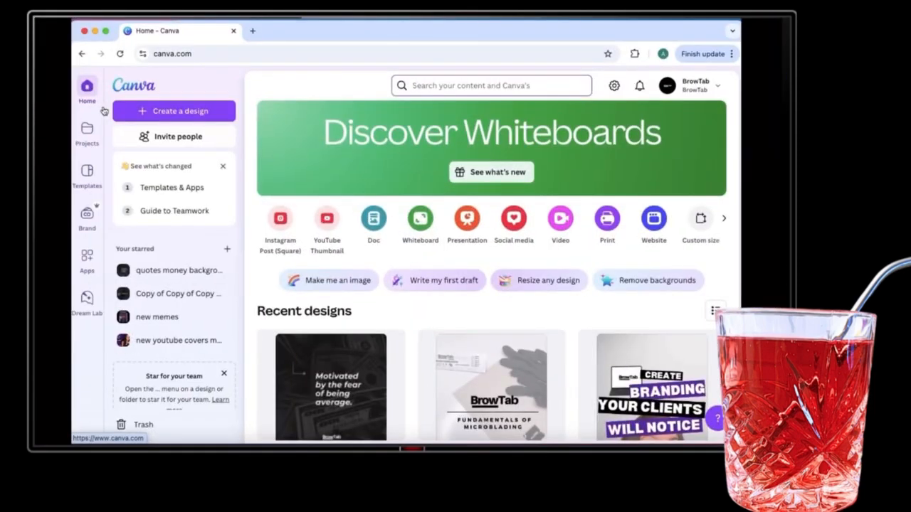
Search Canva for 'logo' and open the 500 × 500 px logo templates.
click(462, 86)
text(lo)
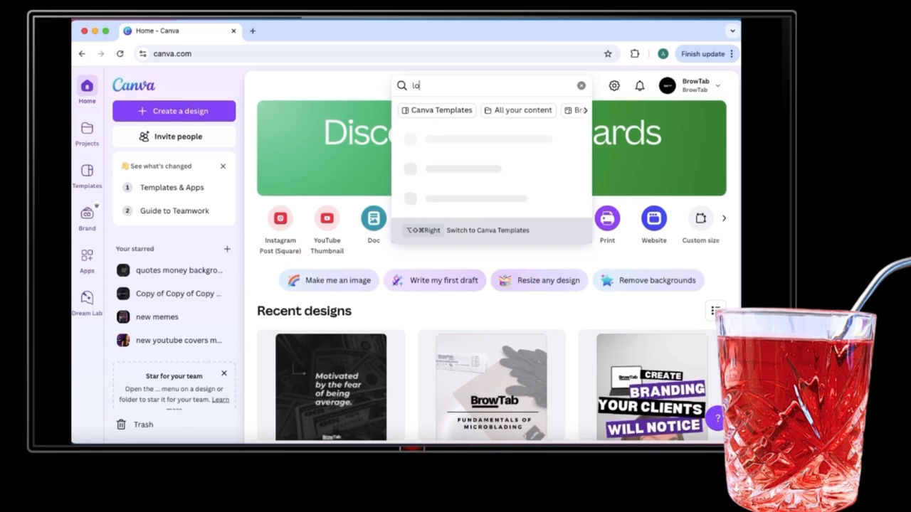
text(go)
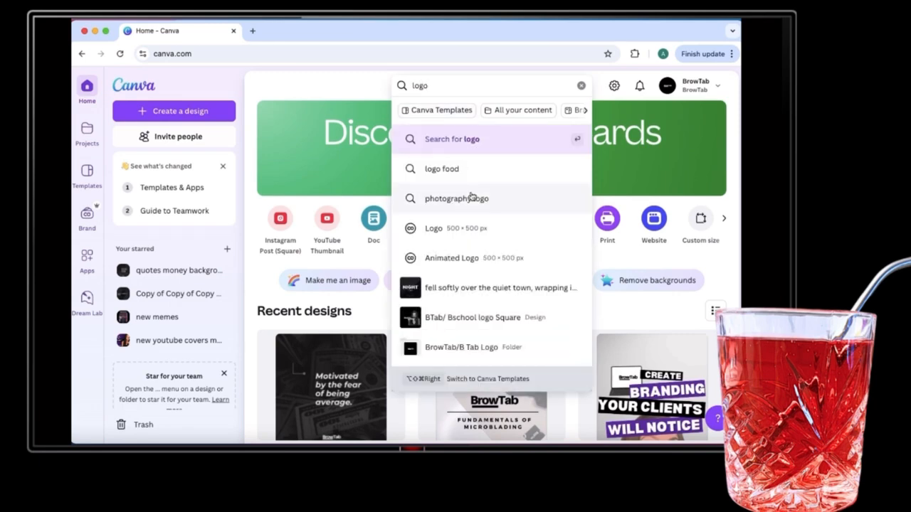
click(477, 237)
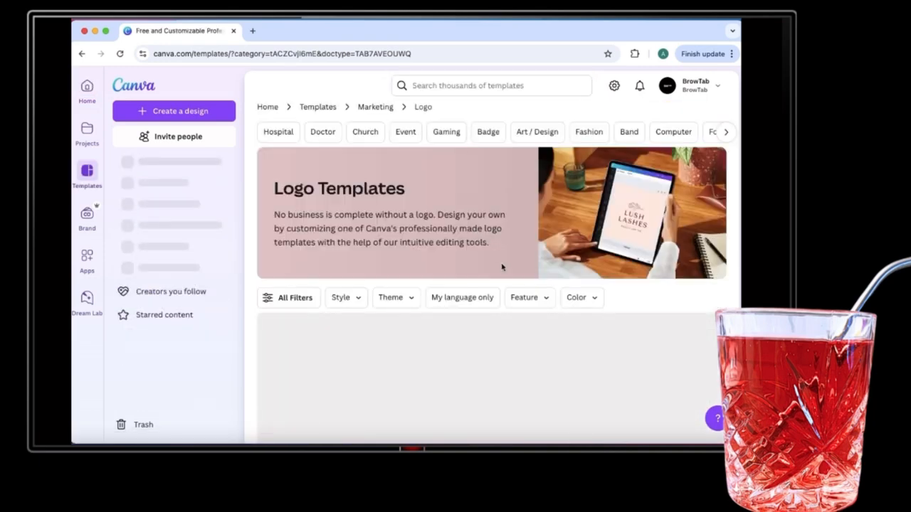
Find the Black White Simple Monochrome Initial Name Logo template and start customizing it.
scroll(526, 267, down, 1)
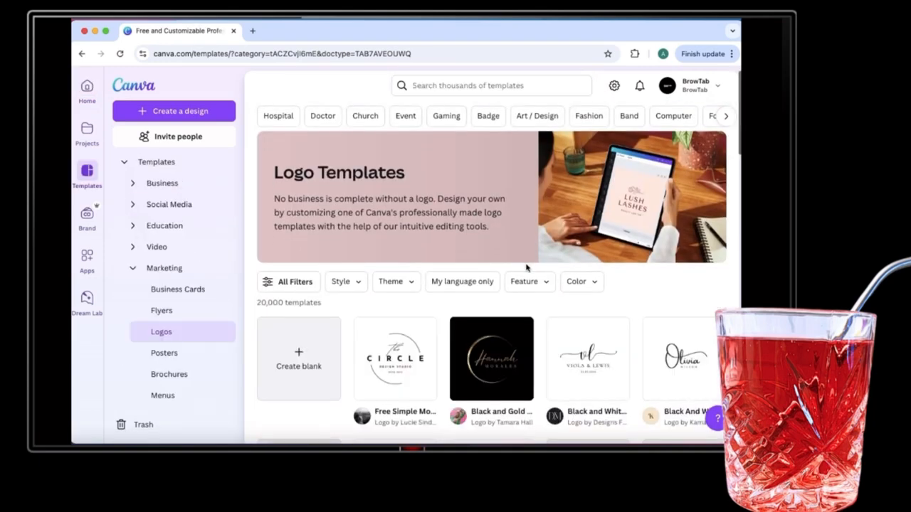
scroll(527, 268, down, 5)
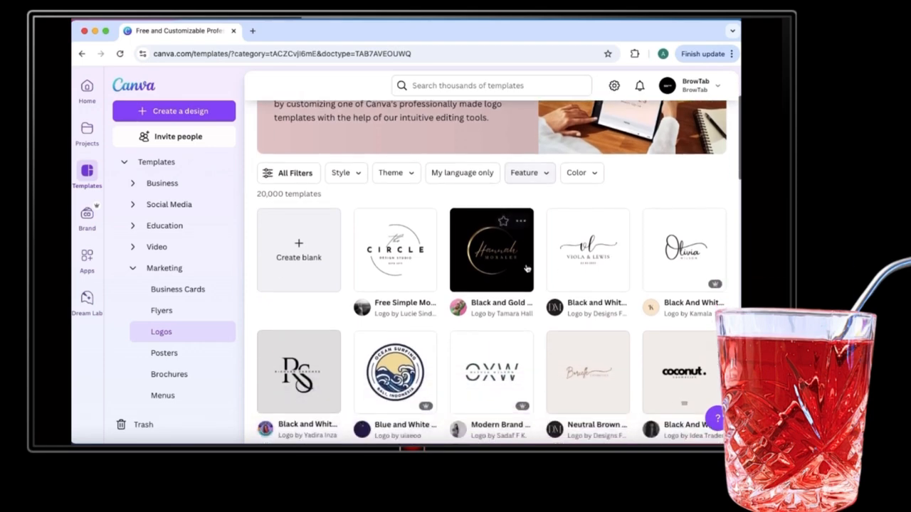
scroll(527, 267, down, 6)
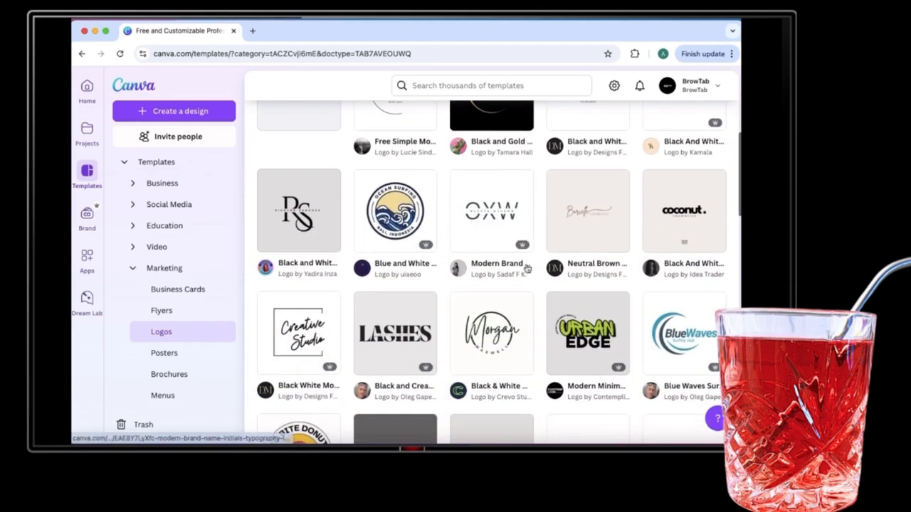
scroll(526, 267, down, 3)
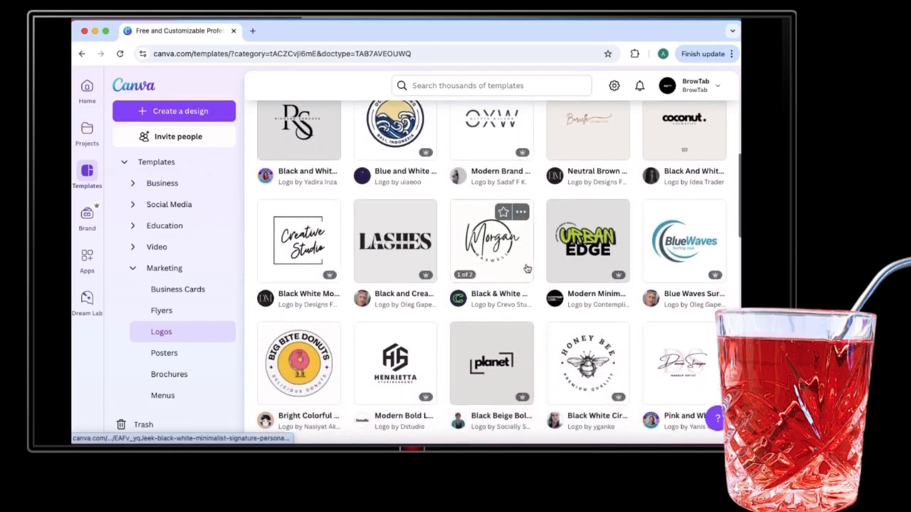
scroll(527, 268, down, 3)
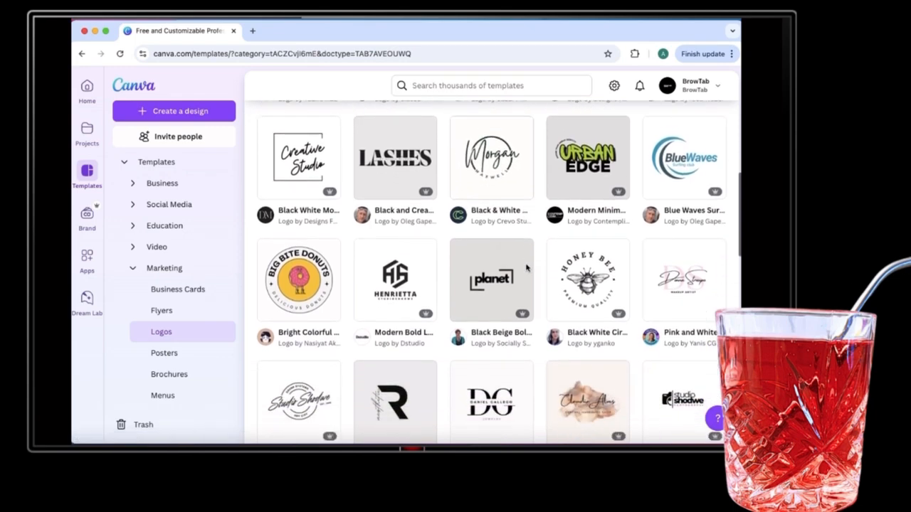
scroll(526, 267, down, 3)
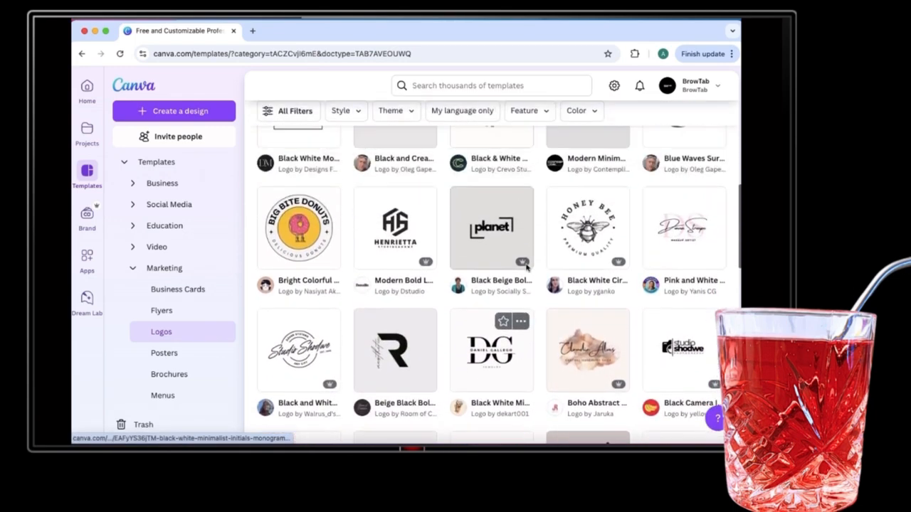
scroll(527, 266, up, 5)
scroll(527, 268, up, 2)
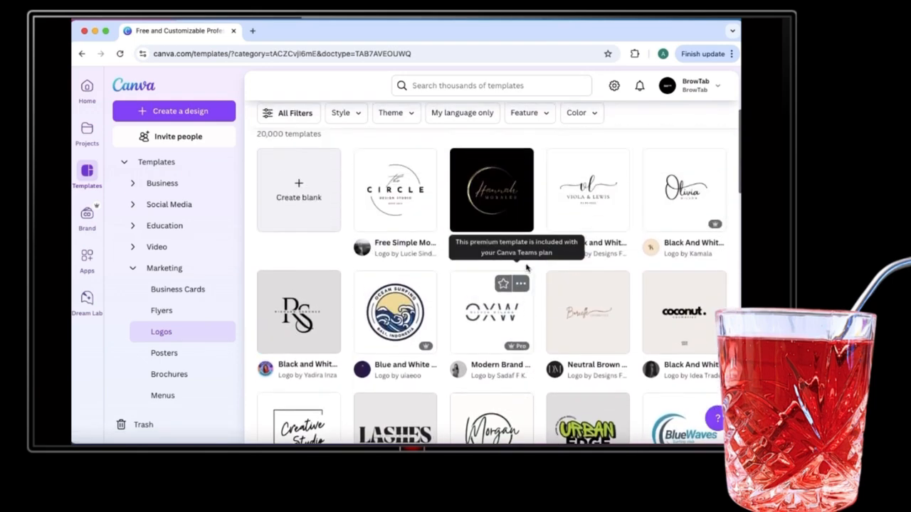
scroll(526, 268, up, 1)
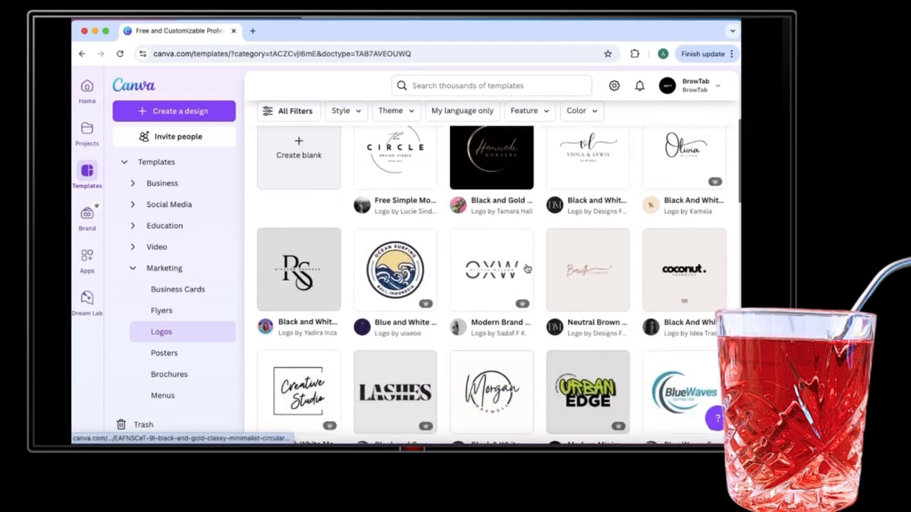
scroll(526, 267, down, 5)
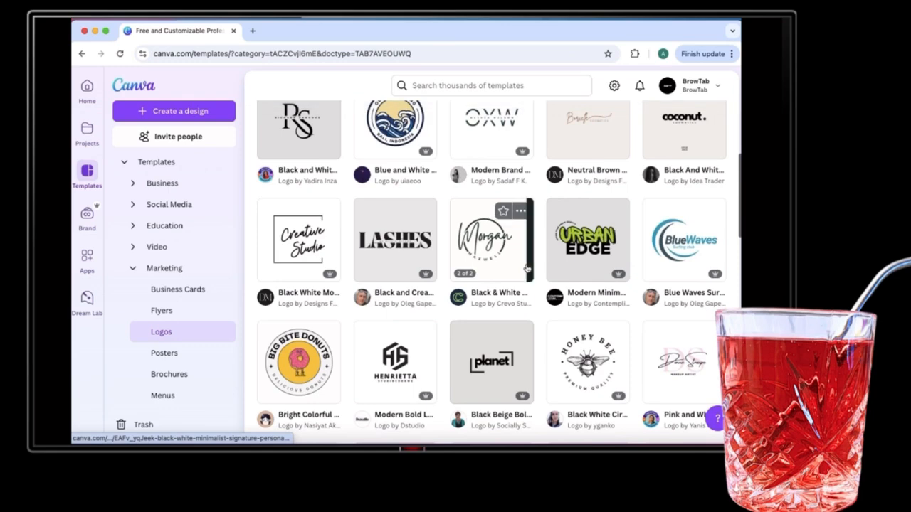
scroll(526, 268, down, 1)
scroll(526, 267, down, 1)
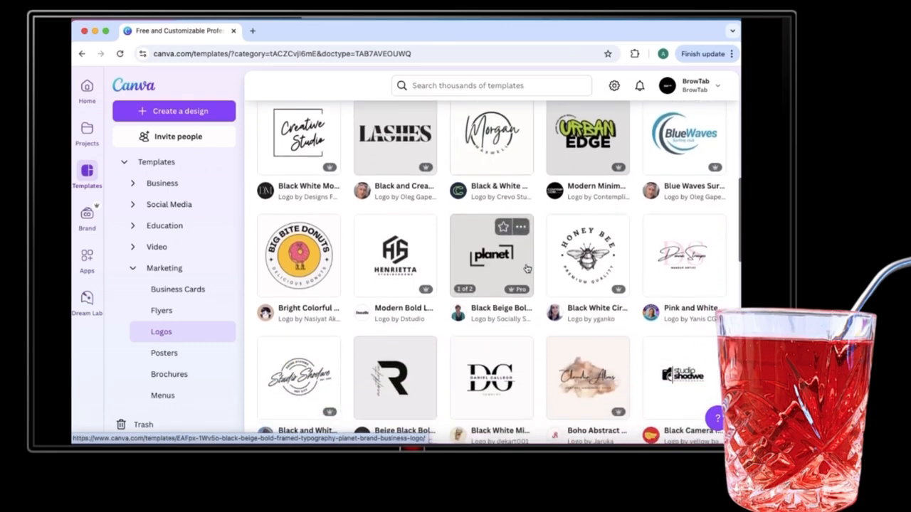
scroll(526, 267, down, 1)
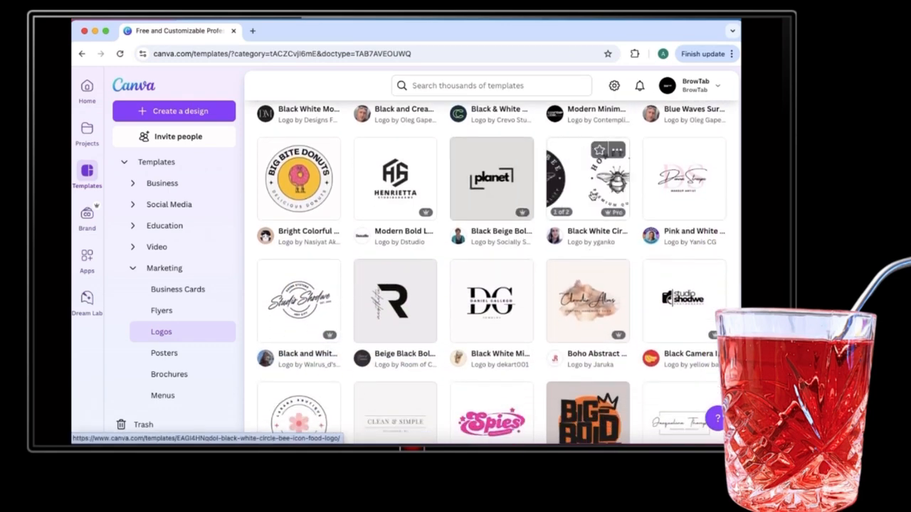
scroll(593, 195, down, 10)
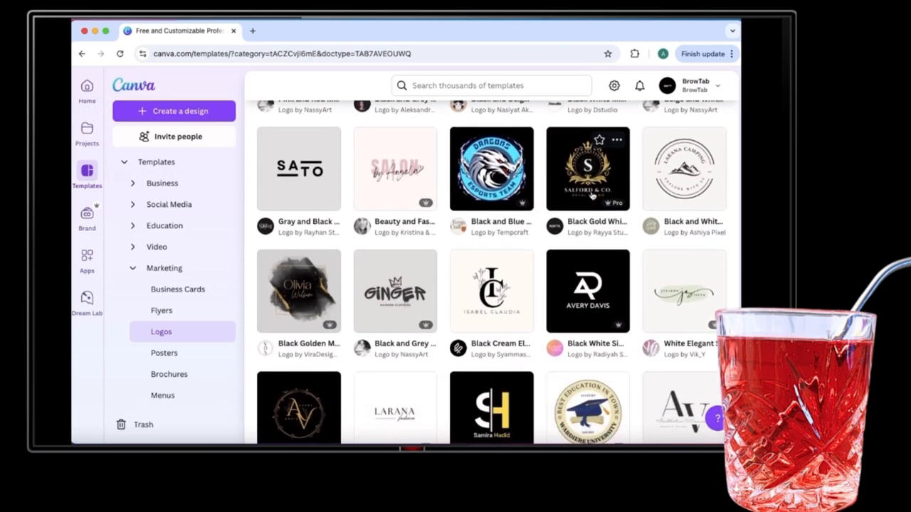
scroll(593, 196, down, 2)
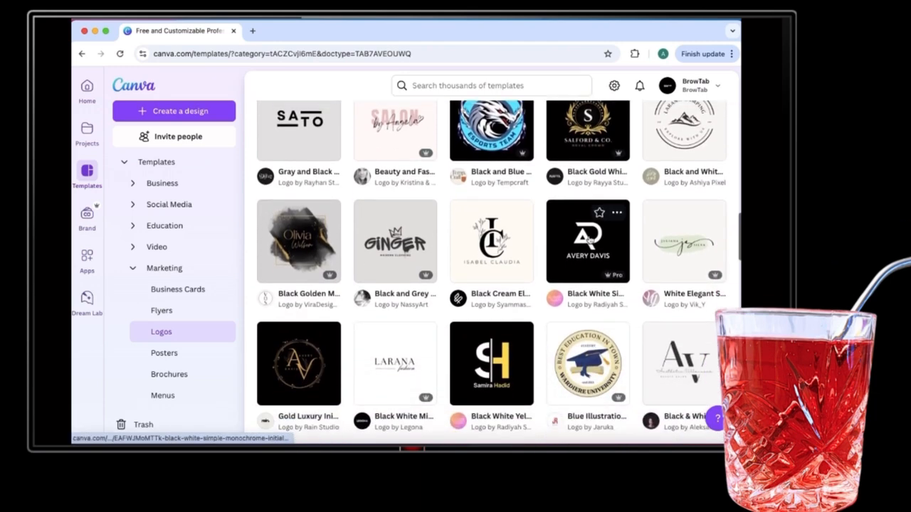
click(589, 242)
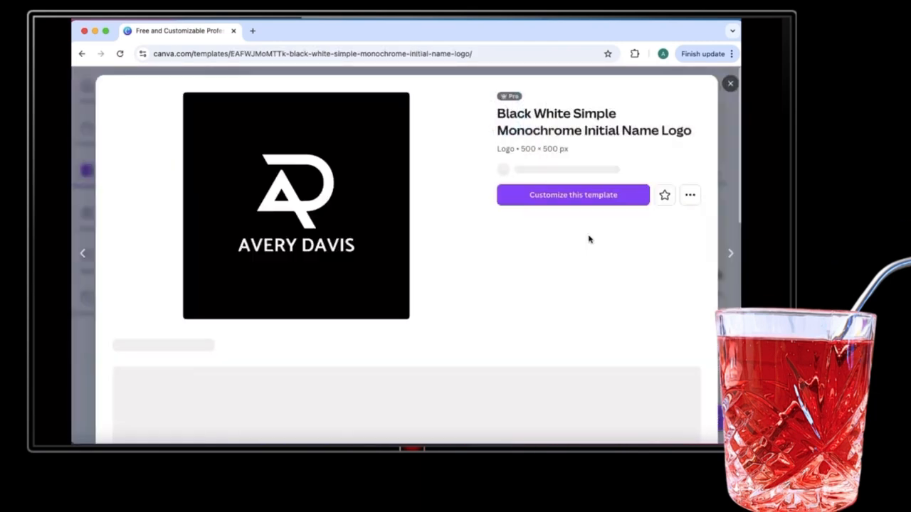
click(593, 208)
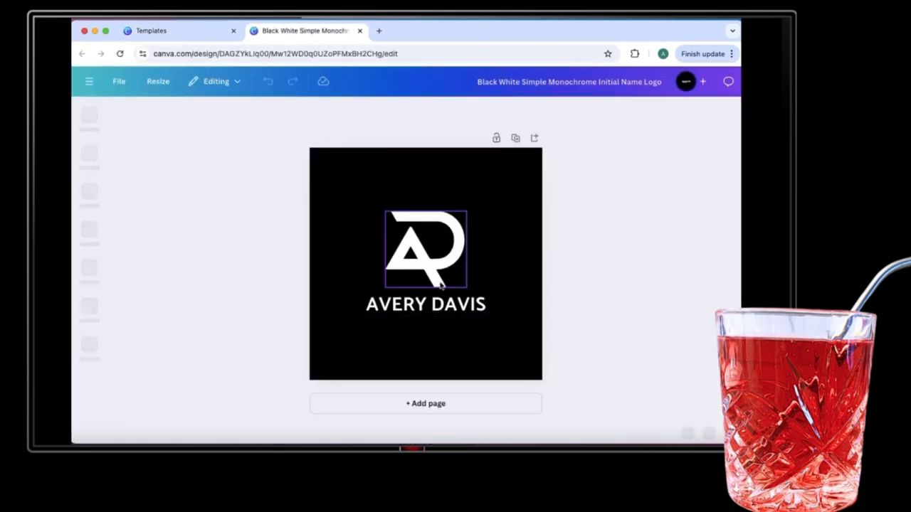
Replace the template's name with a new first name and surname, widening the box to one line.
click(409, 258)
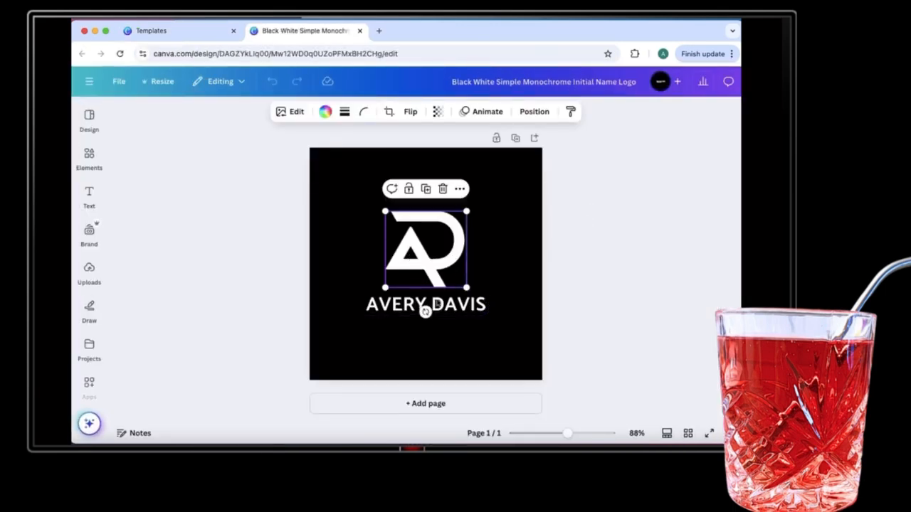
click(420, 306)
click(420, 306)
click(426, 305)
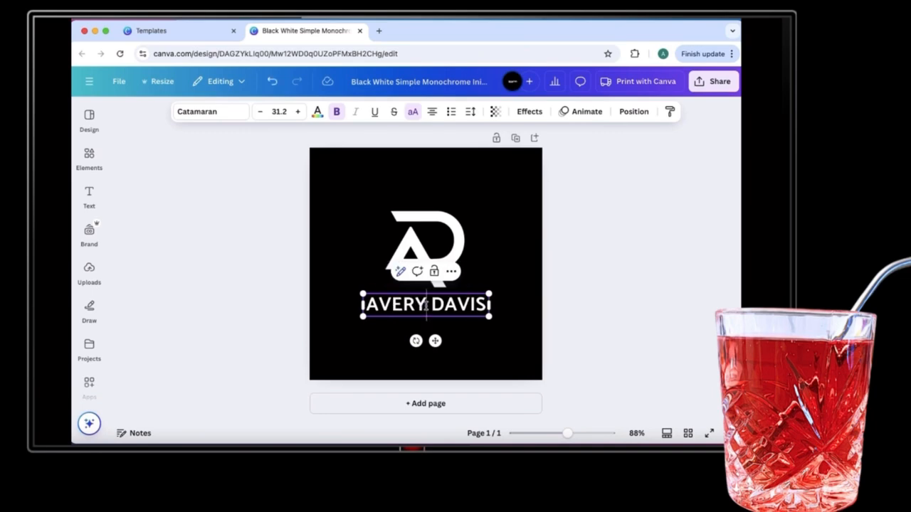
key(BackSpace)
key(BackSpace)
key(BackSpace)
key(BackSpace)
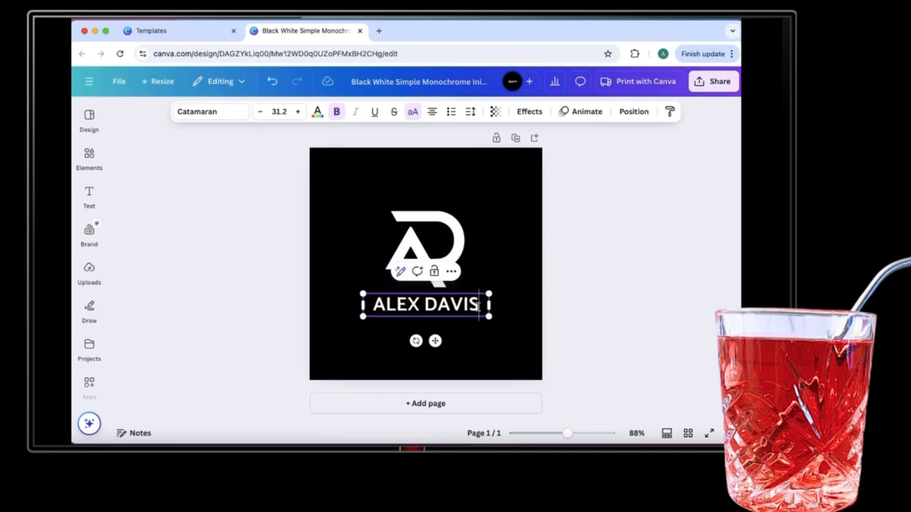
key(Delete)
key(Delete)
key(Delete)
key(Delete)
key(Delete)
key(Delete)
drag(488, 317, 468, 302)
click(513, 337)
Select the AR monogram and look at its options without changing anything.
click(434, 235)
right_click(437, 229)
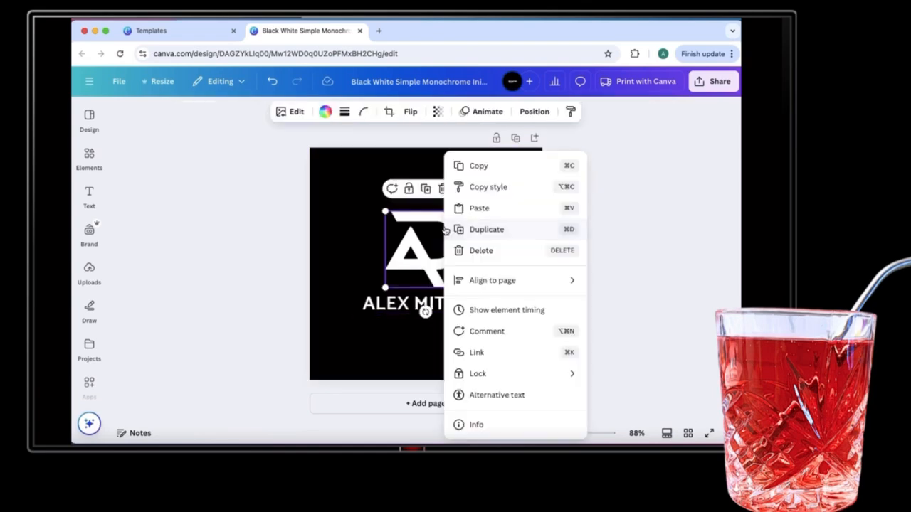
click(436, 230)
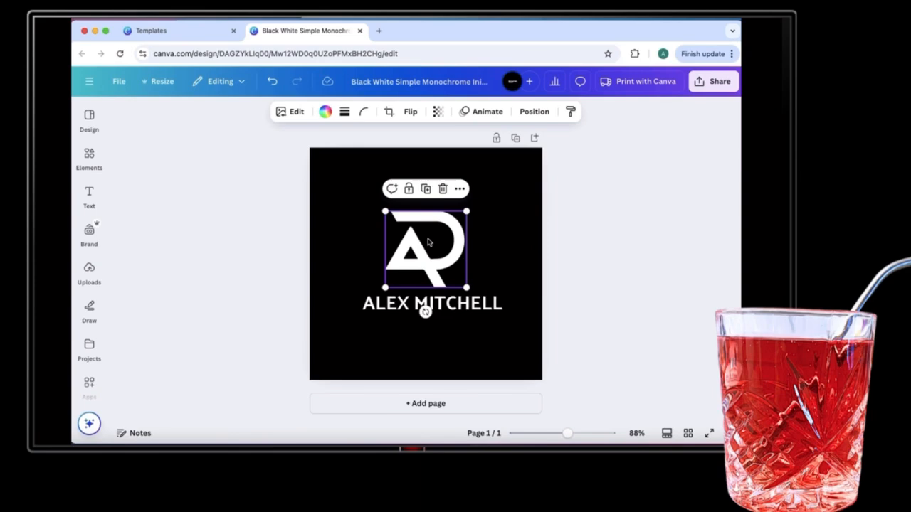
click(350, 245)
click(437, 250)
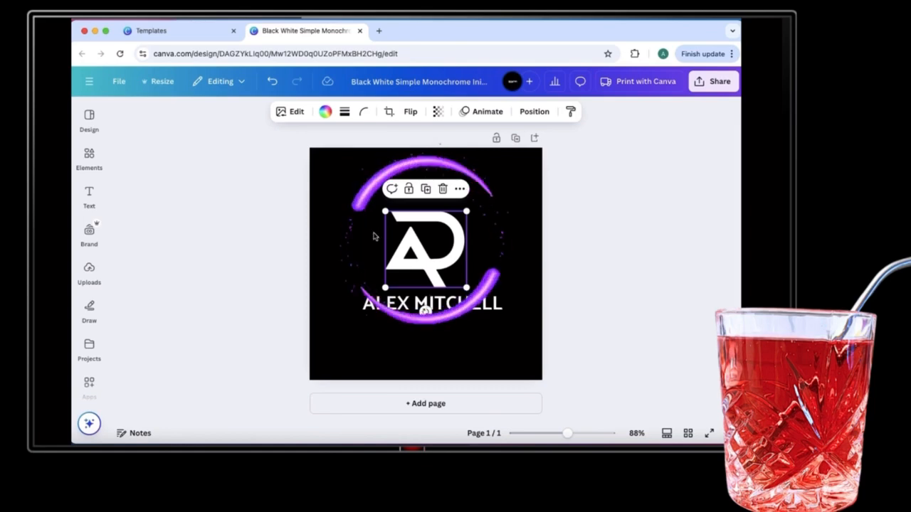
Try the Tropika, TAN Angleton and Oranienbaum fonts on the name, then delete it.
click(389, 306)
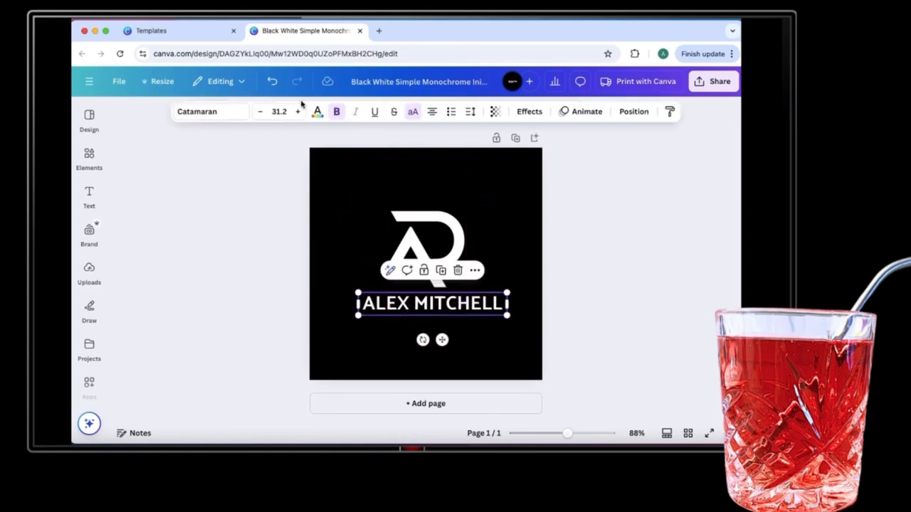
click(223, 111)
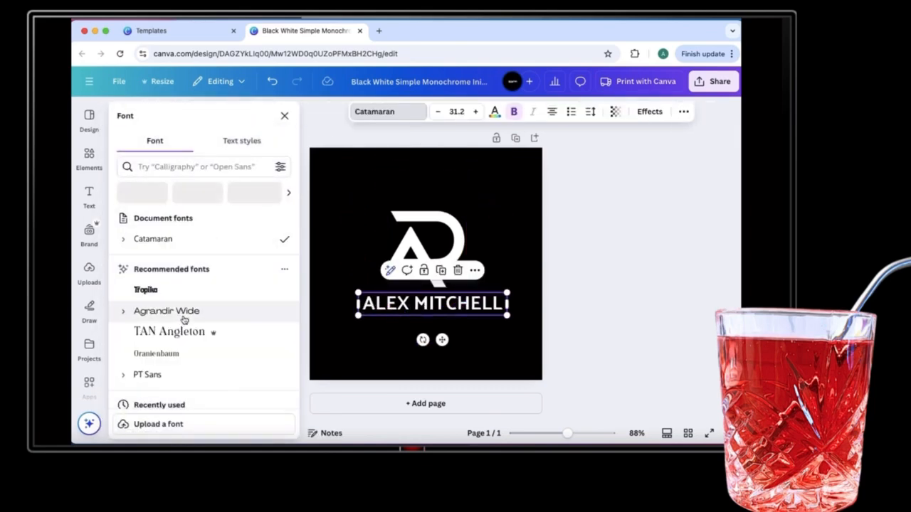
click(175, 296)
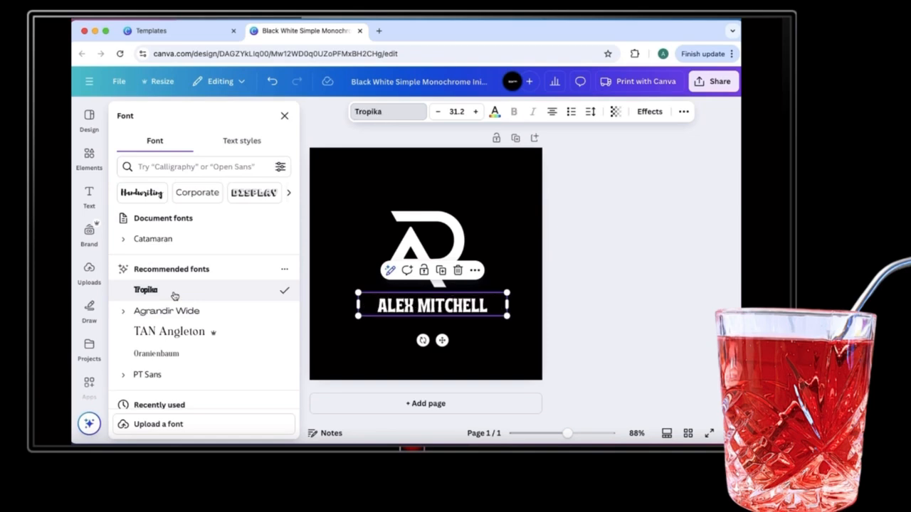
click(175, 332)
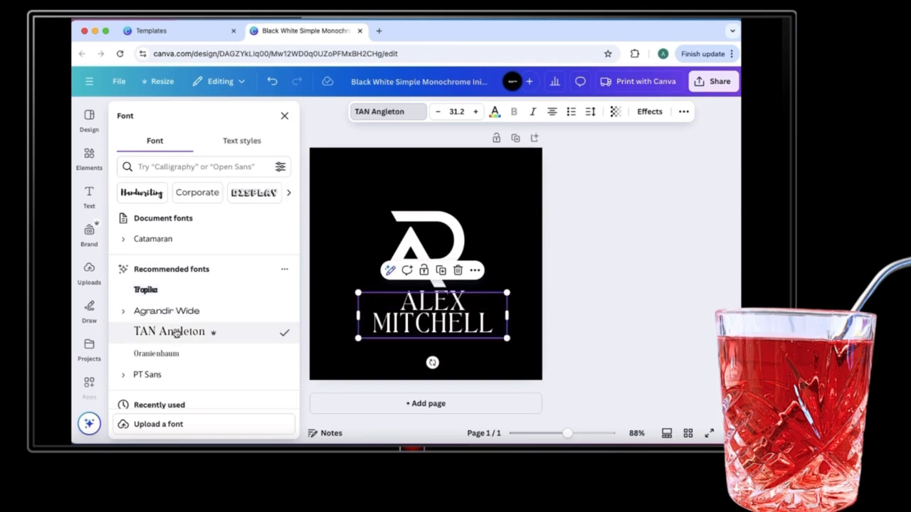
click(174, 355)
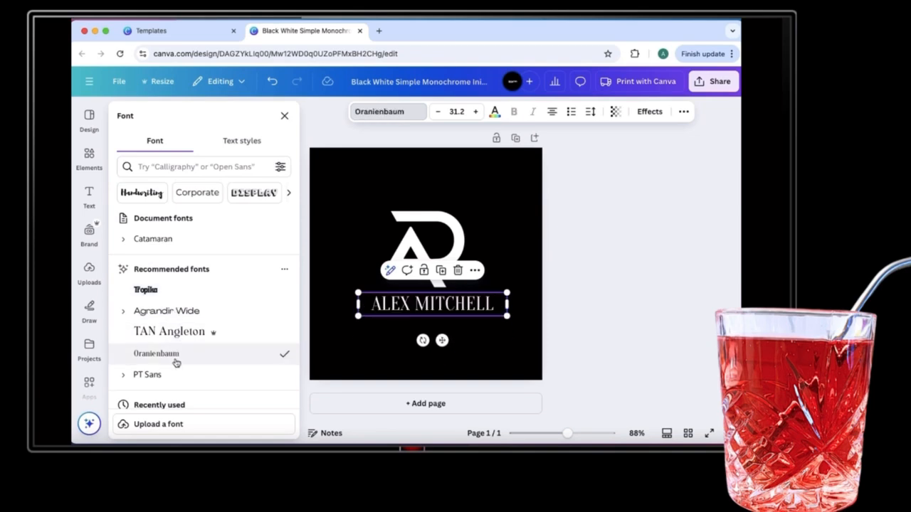
key(Escape)
click(461, 264)
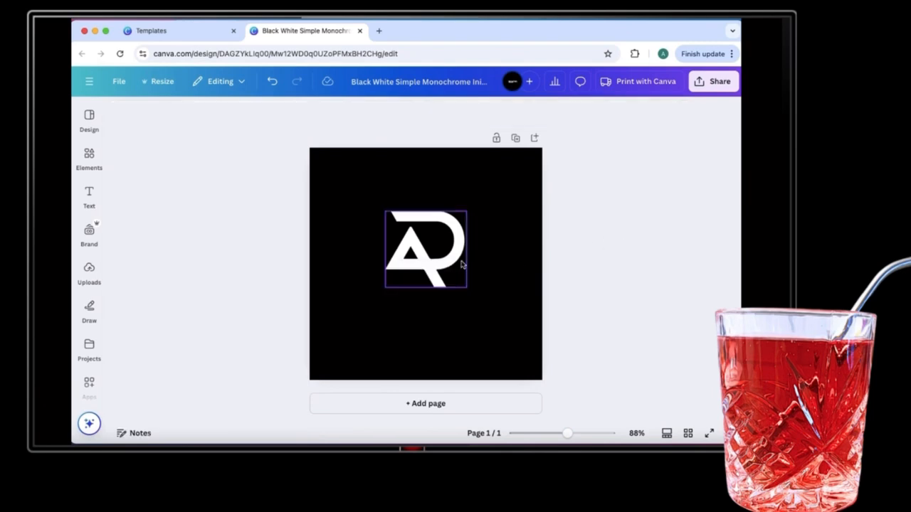
Undo to restore the name, then flip the monogram horizontally so it reads CA.
click(453, 240)
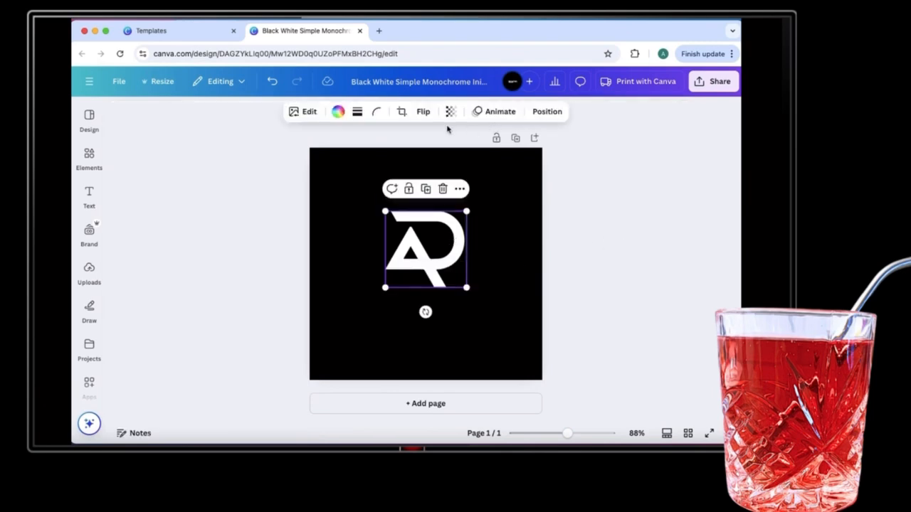
click(272, 81)
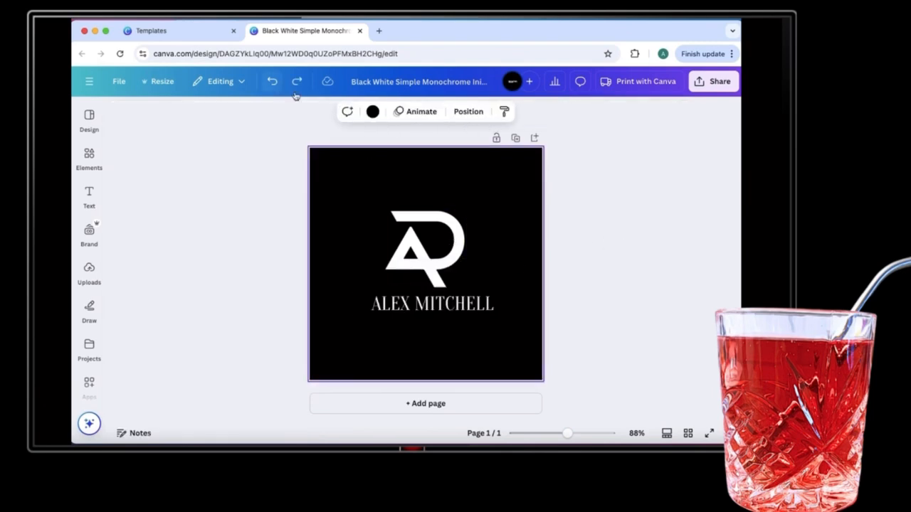
click(420, 256)
click(410, 111)
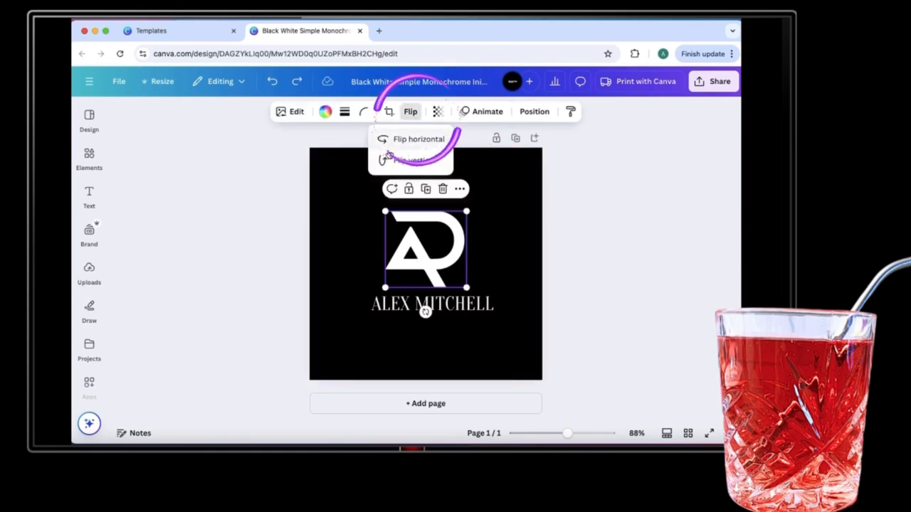
click(413, 141)
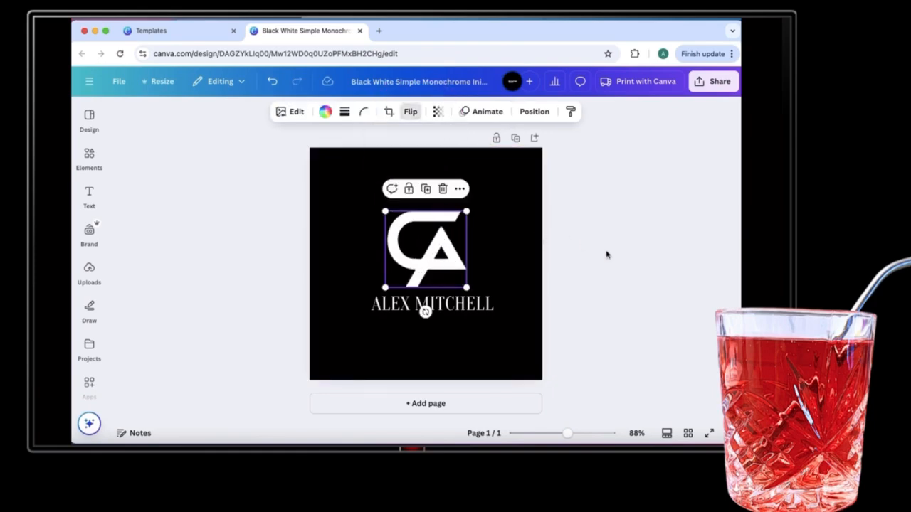
click(515, 286)
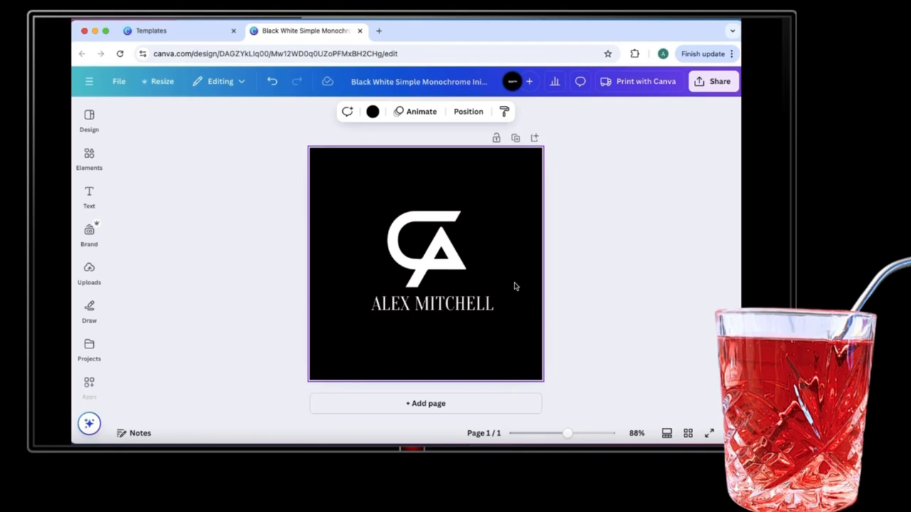
Recolour the CA monogram with the lime green swatch.
click(473, 304)
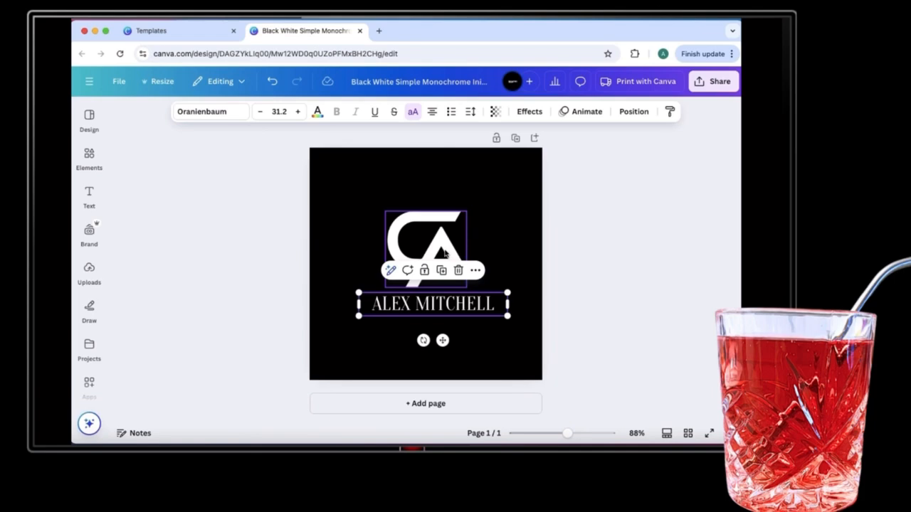
click(444, 252)
click(323, 112)
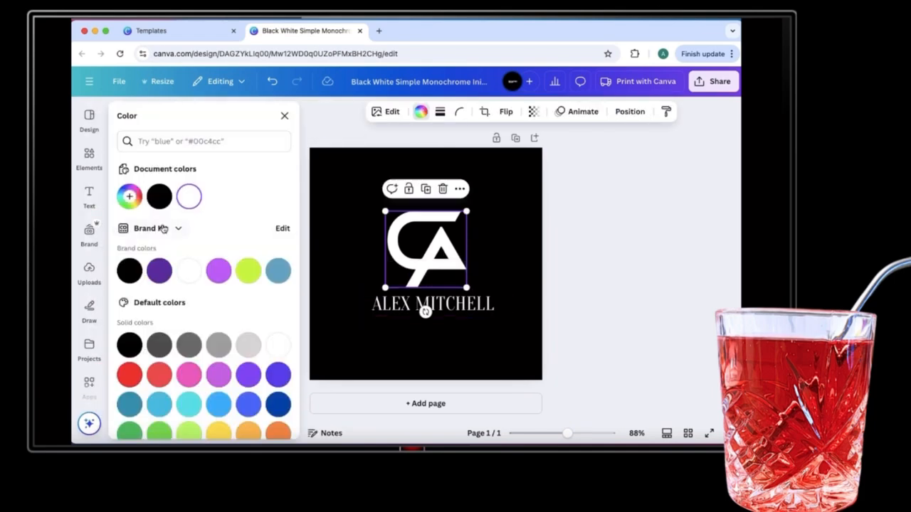
click(247, 271)
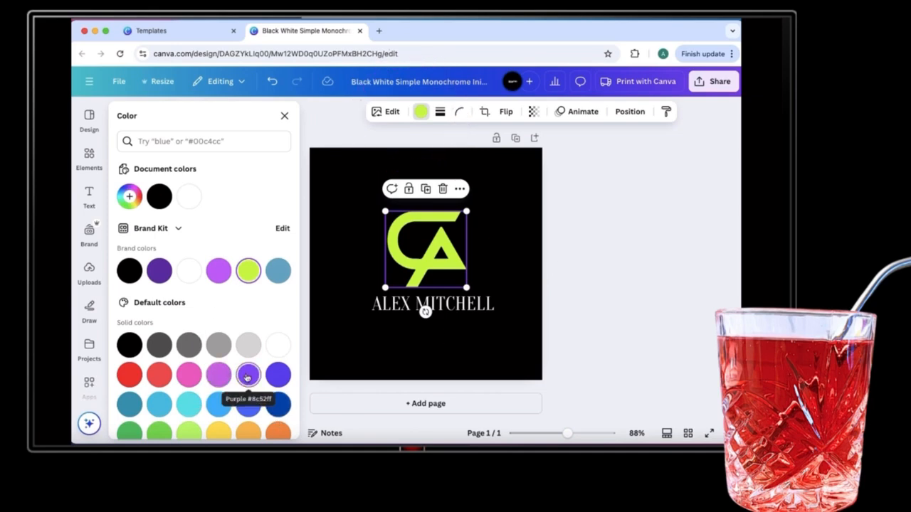
click(482, 308)
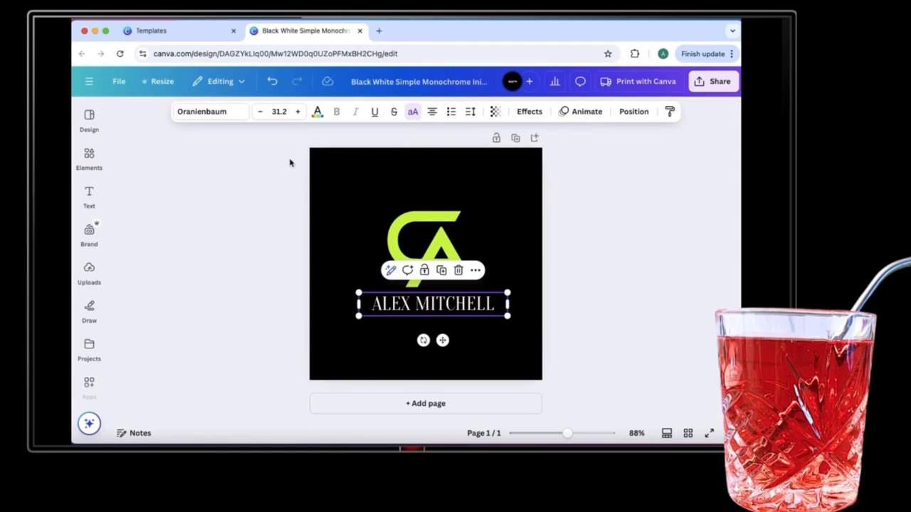
click(512, 205)
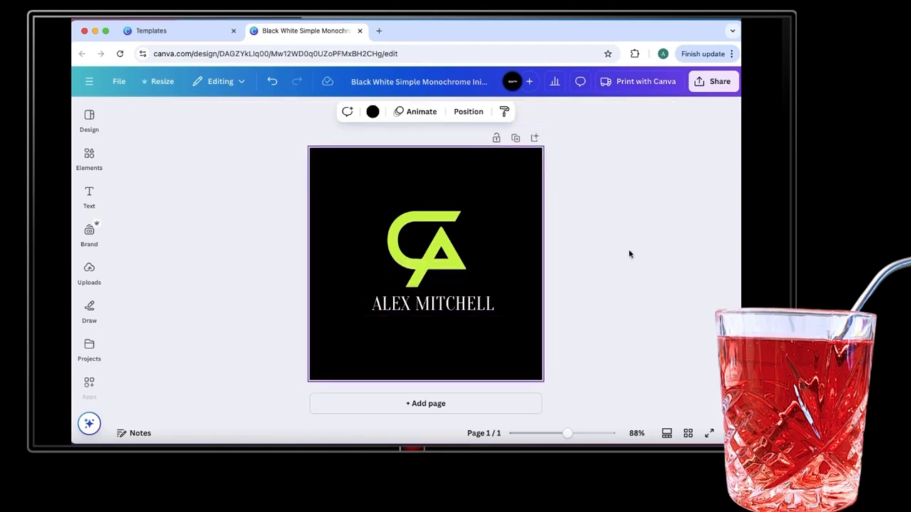
Duplicate the logo page and give page 2 a white background.
click(517, 138)
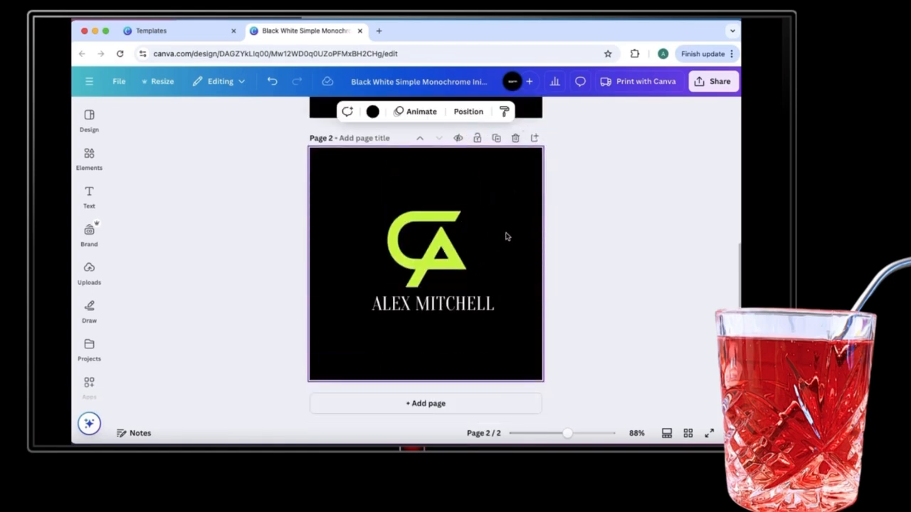
click(373, 112)
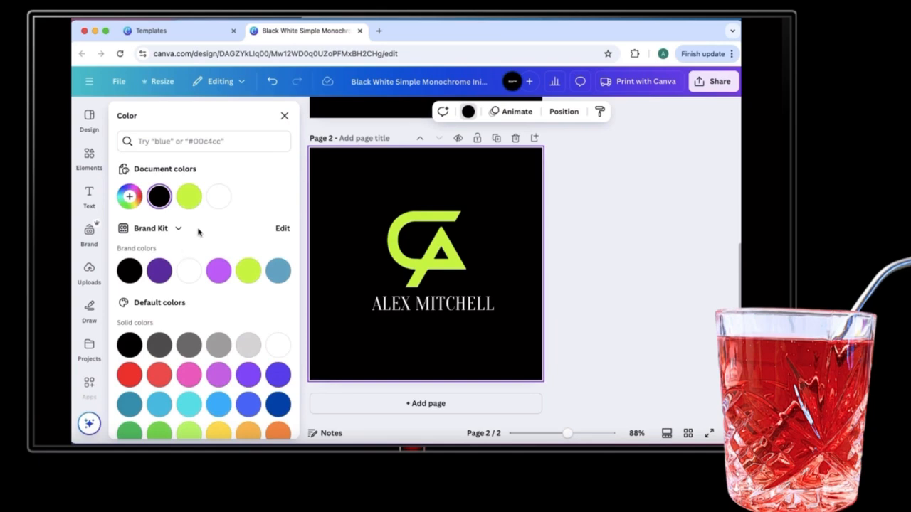
click(225, 206)
Make the name text on page 2 black.
click(484, 306)
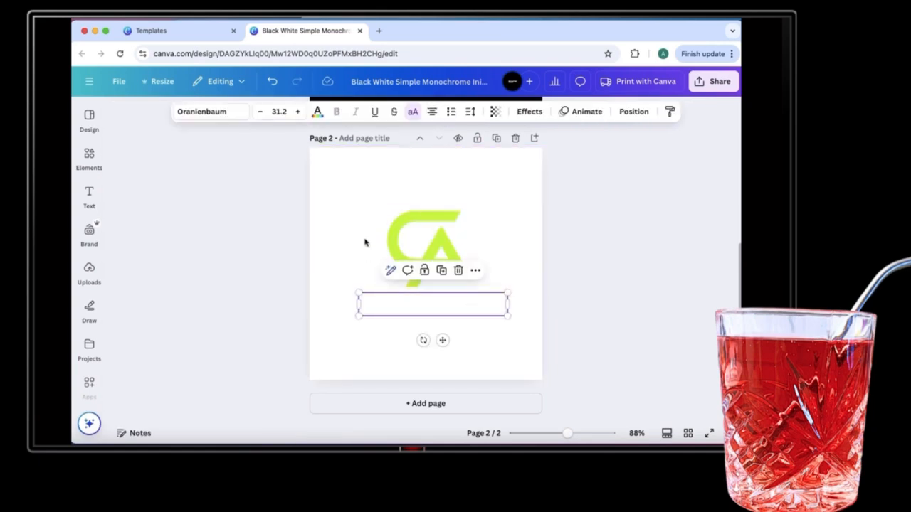
click(313, 116)
click(129, 270)
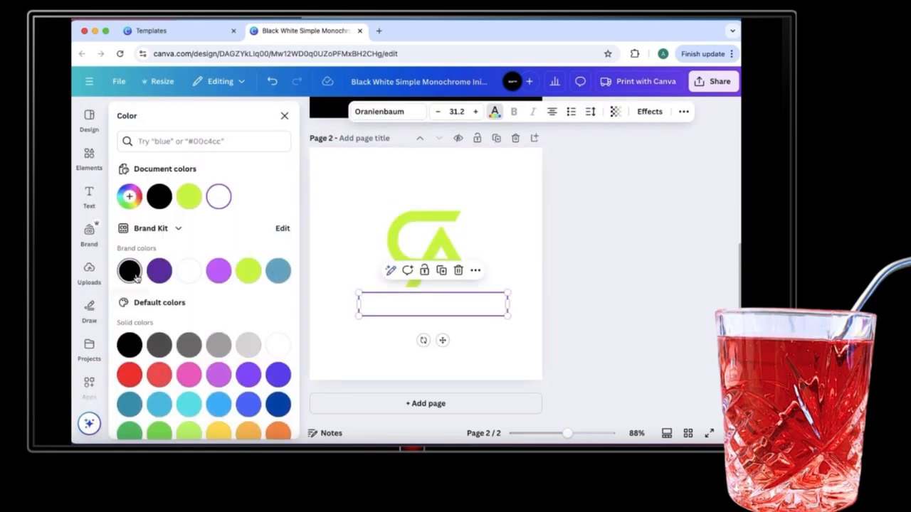
click(607, 287)
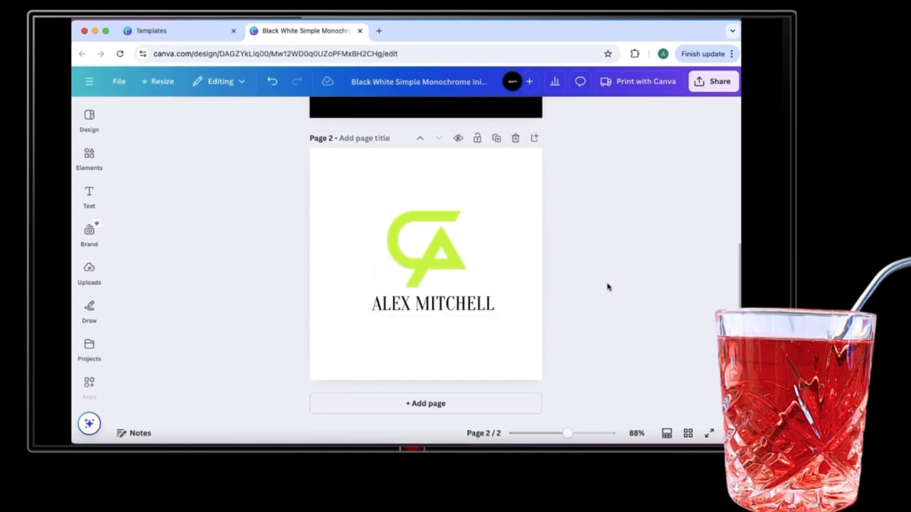
scroll(607, 287, up, 5)
scroll(607, 287, down, 5)
scroll(607, 287, up, 5)
scroll(607, 287, down, 5)
scroll(607, 287, up, 5)
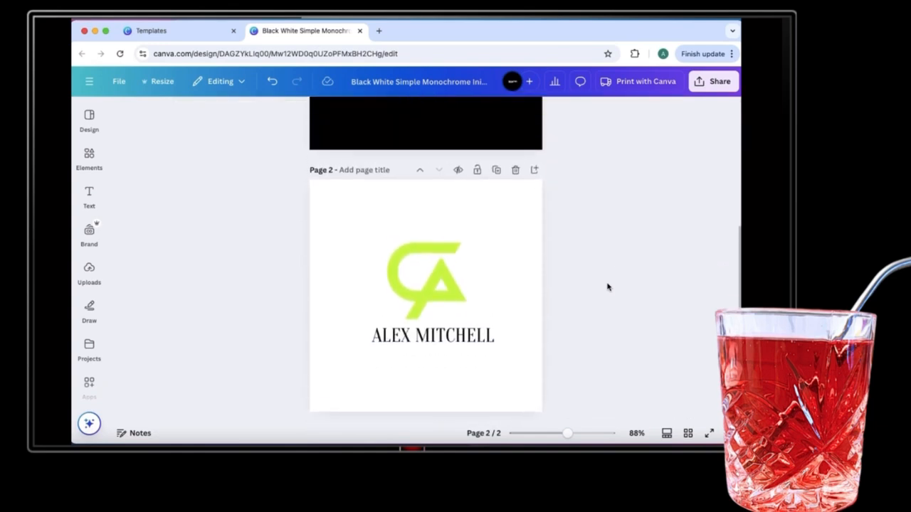
scroll(606, 287, up, 1)
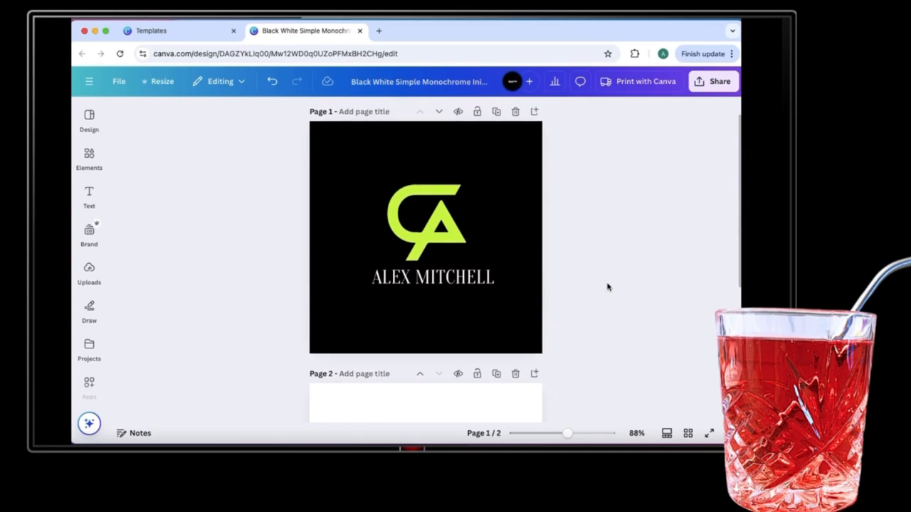
Download both pages as PNG with a transparent background.
click(713, 81)
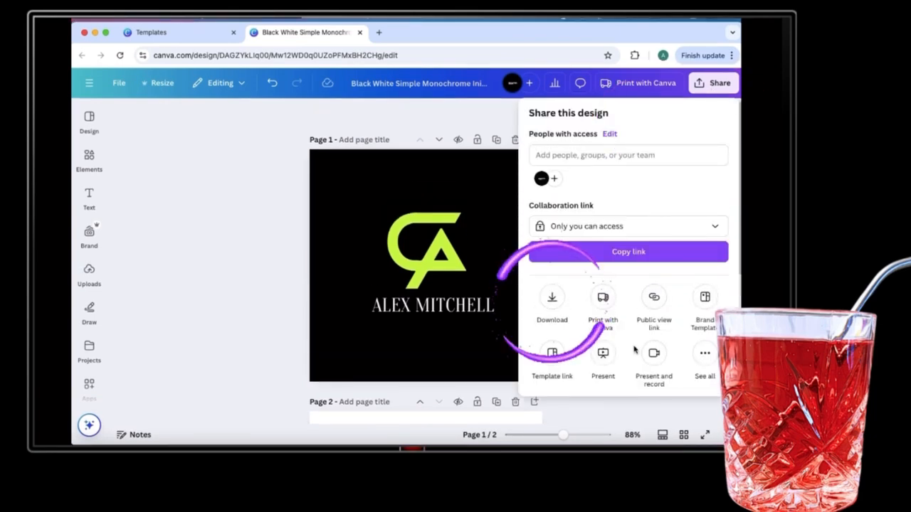
click(553, 300)
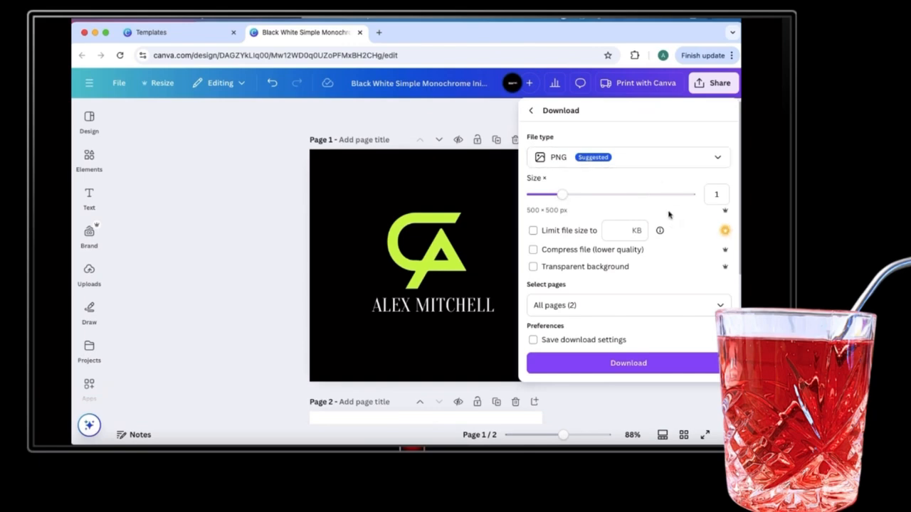
click(539, 268)
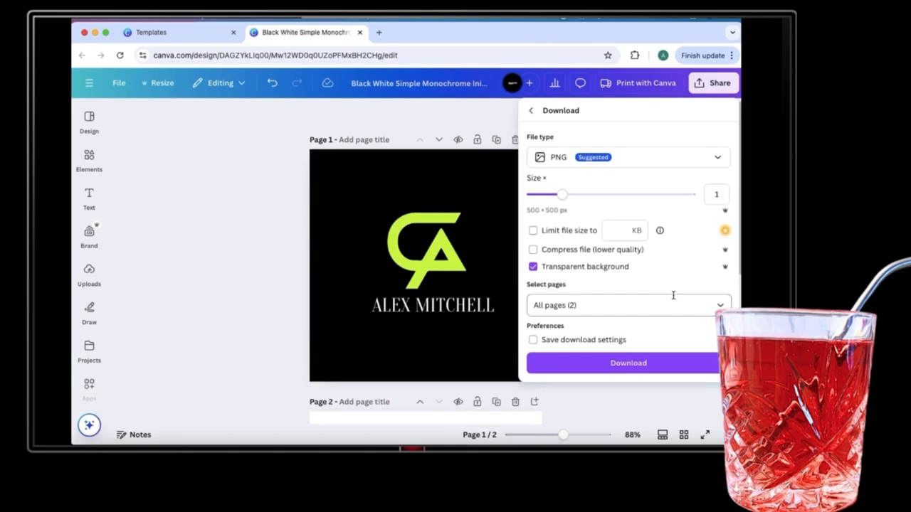
click(650, 364)
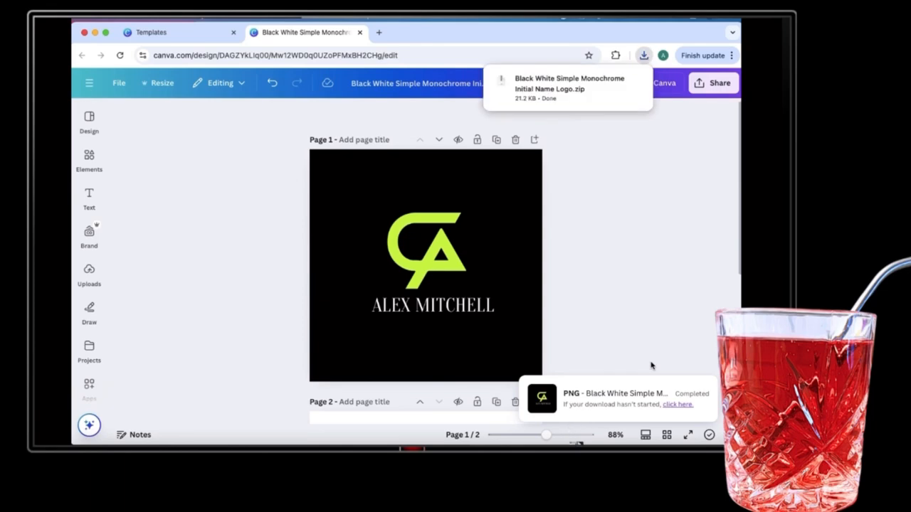
click(575, 448)
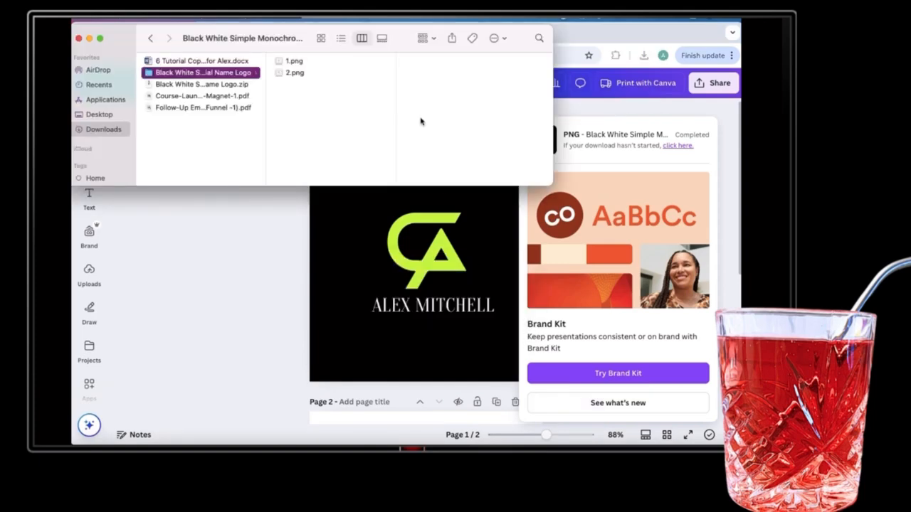
click(326, 62)
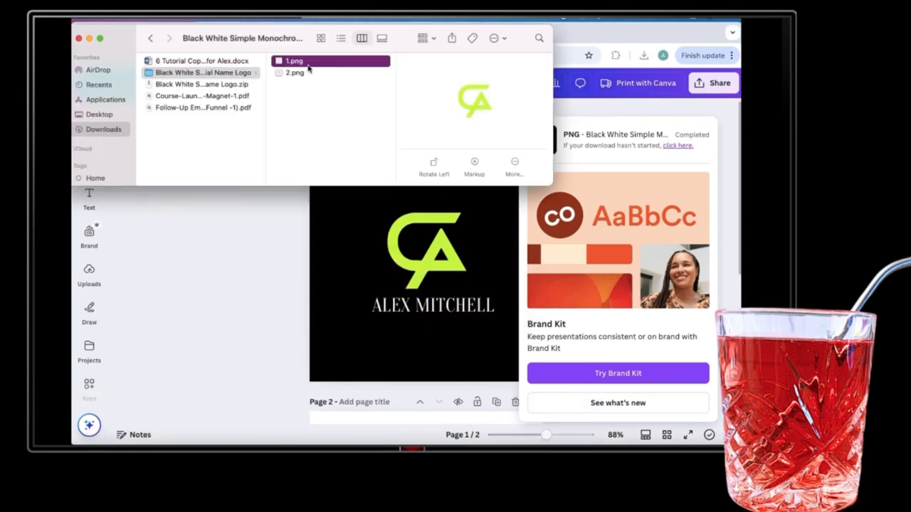
double_click(308, 64)
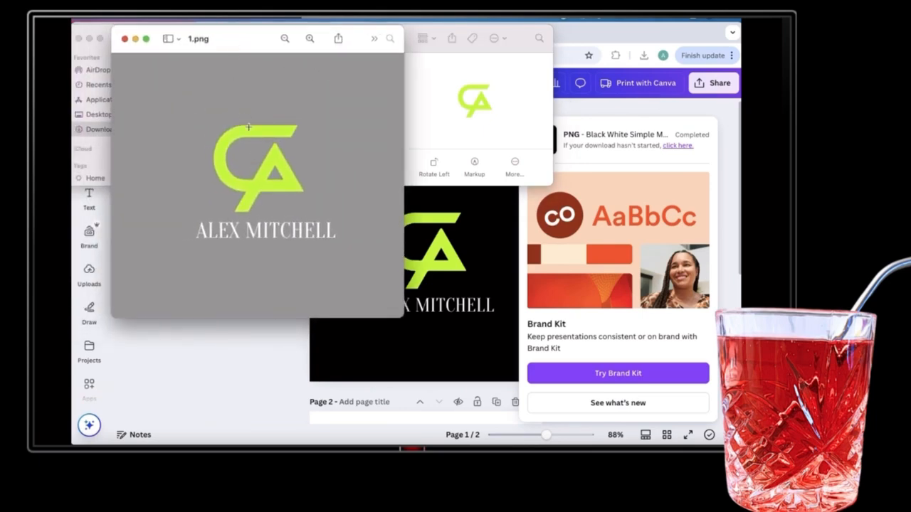
click(126, 39)
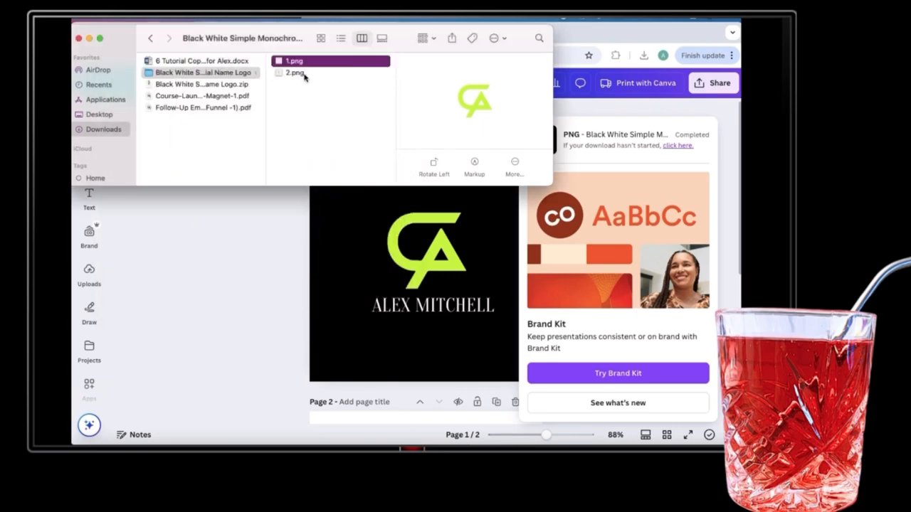
click(304, 75)
double_click(304, 74)
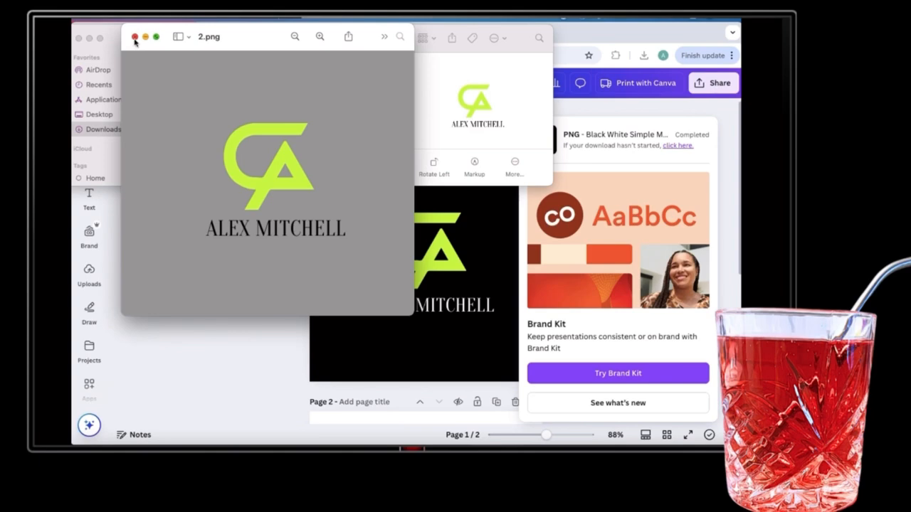
click(134, 37)
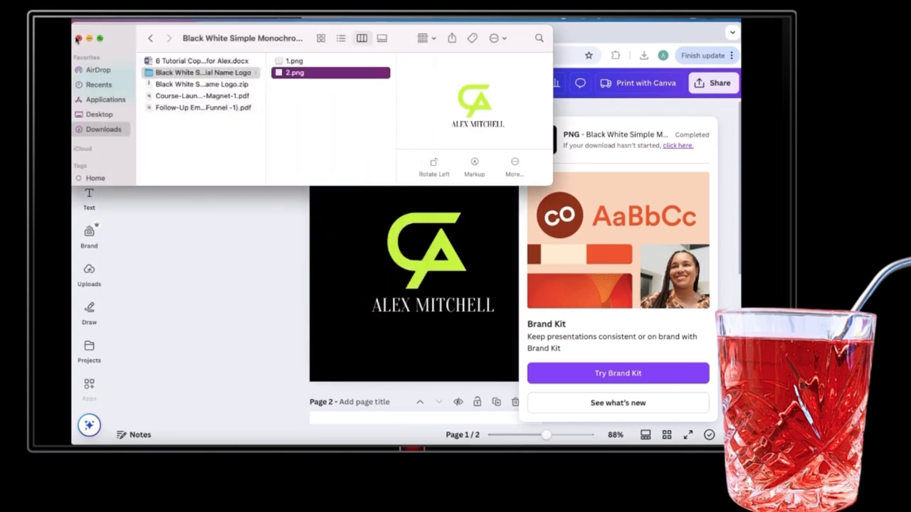
click(79, 39)
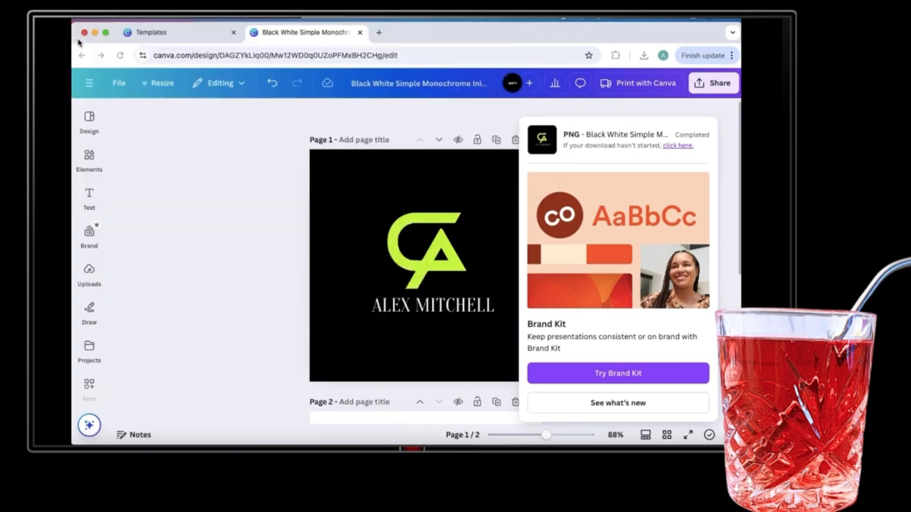